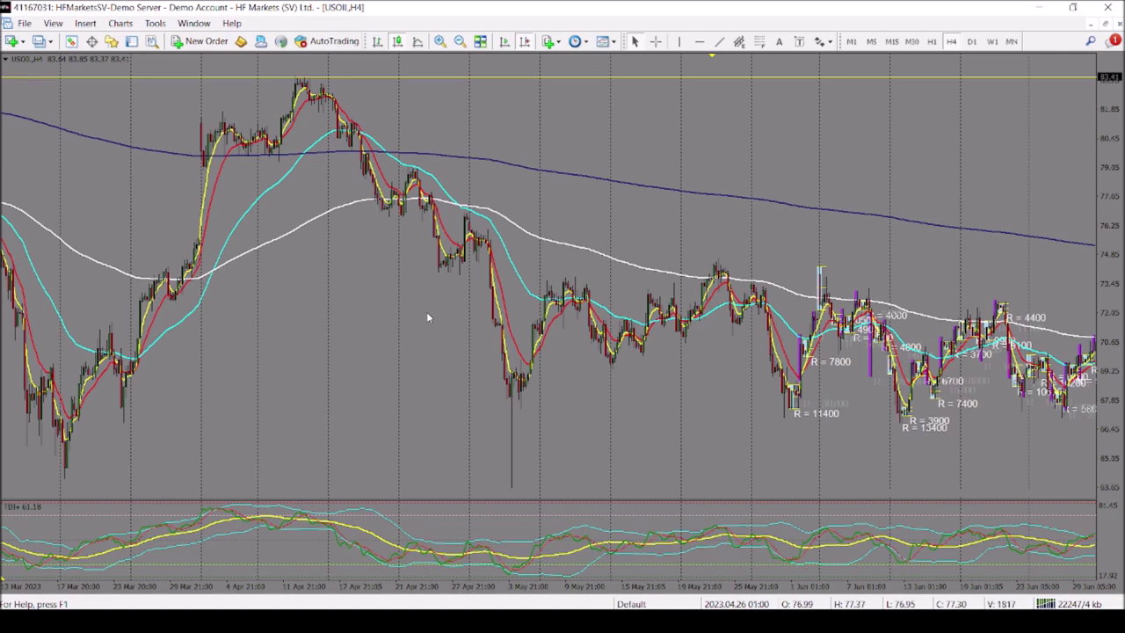
- Examine the USOIL H4 price history from June 2023 back to mid-December 2022 against the moving averages
drag(293, 304, 496, 320)
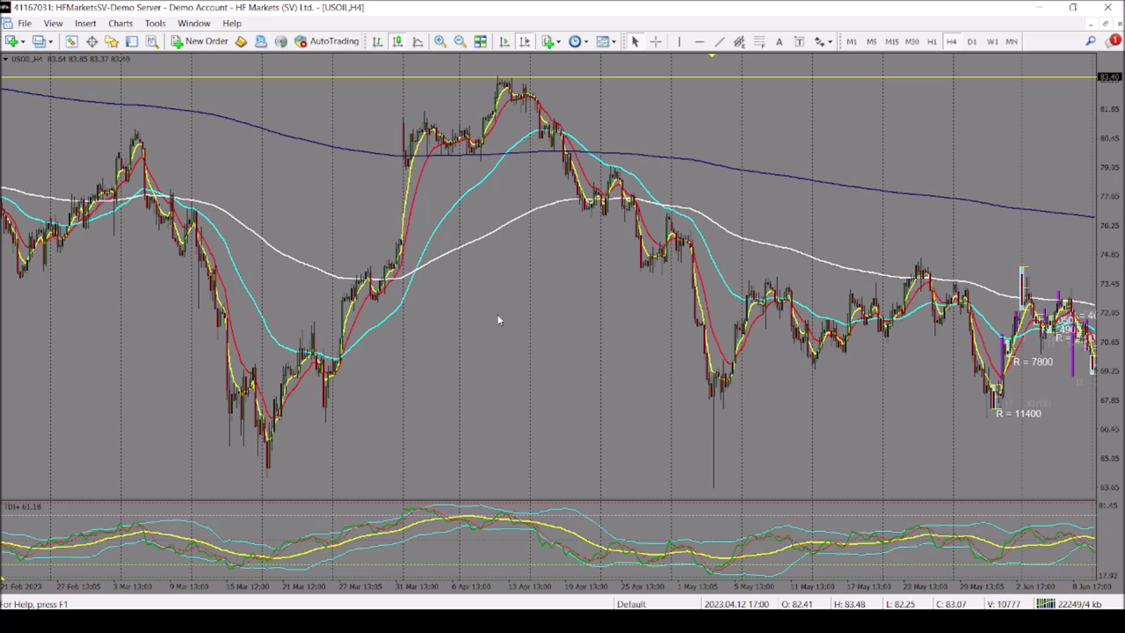
scroll(501, 319, up, 5)
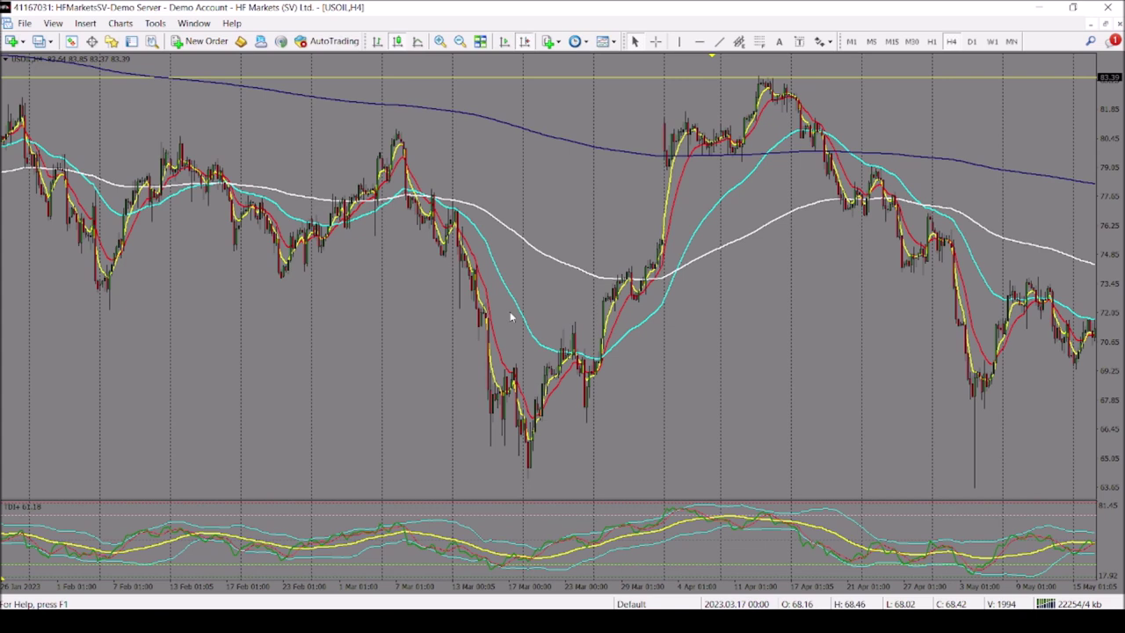
scroll(485, 309, up, 3)
drag(486, 309, 754, 343)
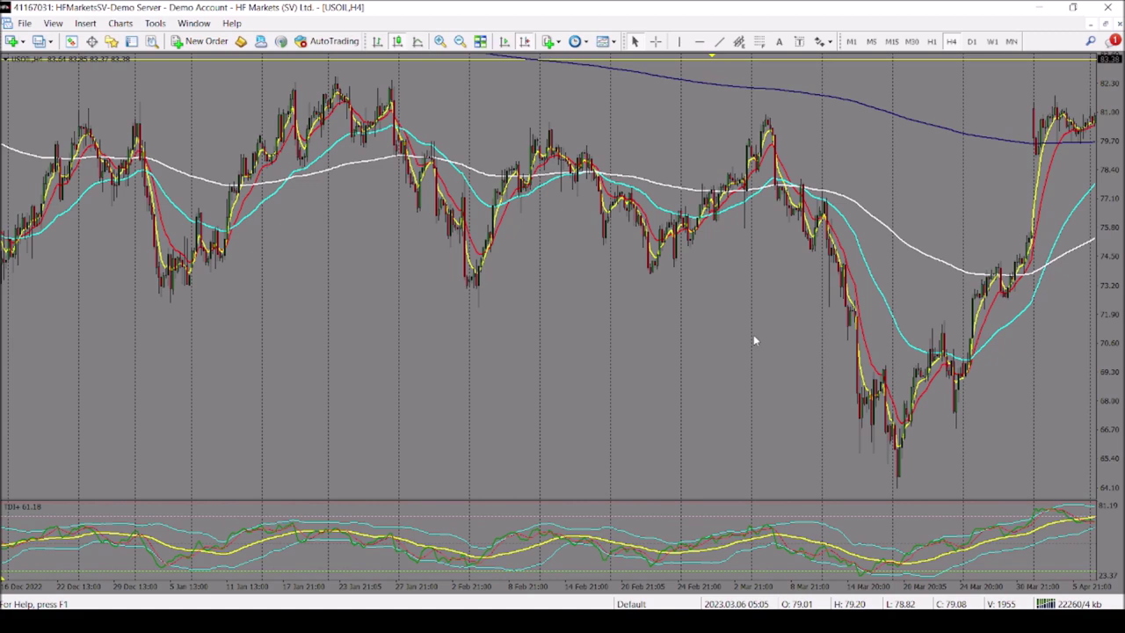
drag(236, 304, 593, 334)
drag(718, 342, 399, 321)
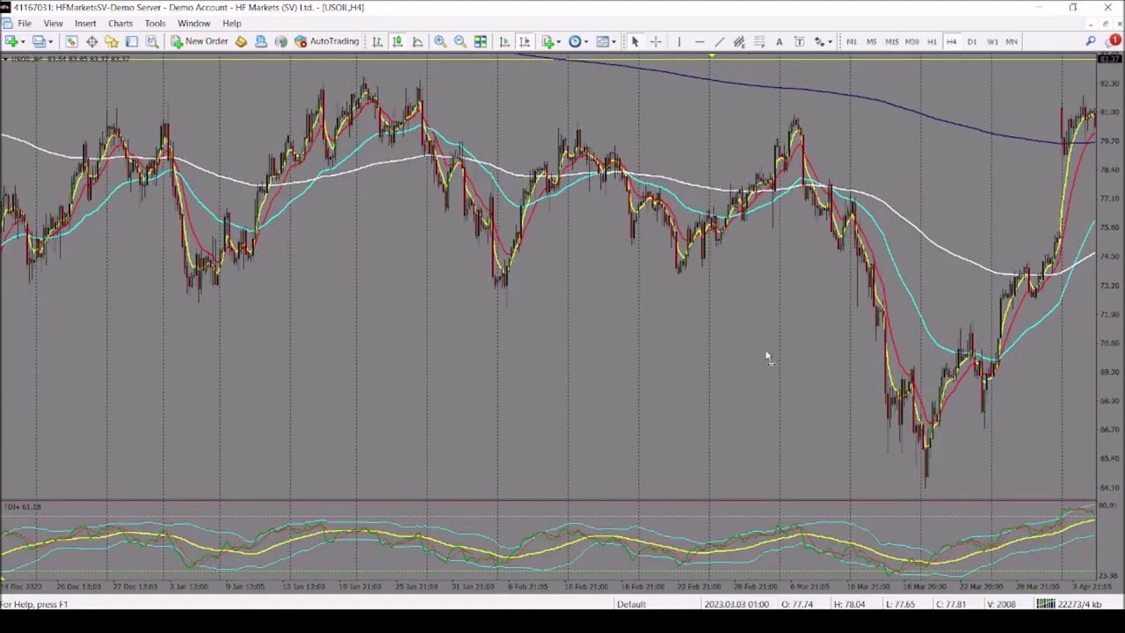
- Examine the H4 price swings from March 2023 through the April peak and the decline into summer 2023
scroll(619, 345, down, 5)
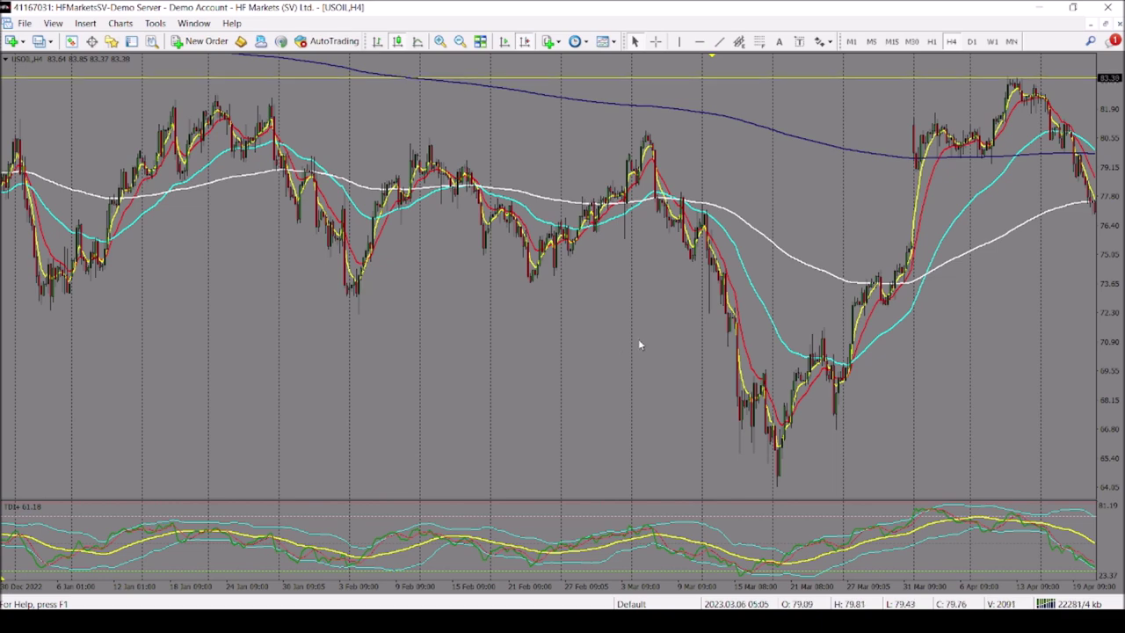
drag(660, 342, 566, 343)
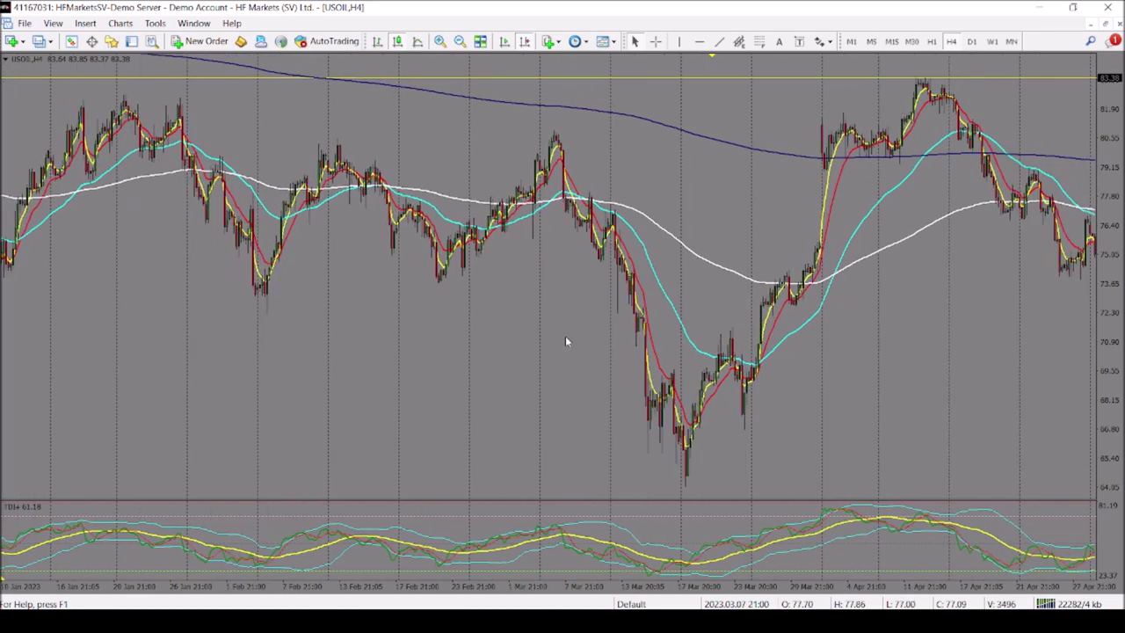
scroll(693, 335, down, 3)
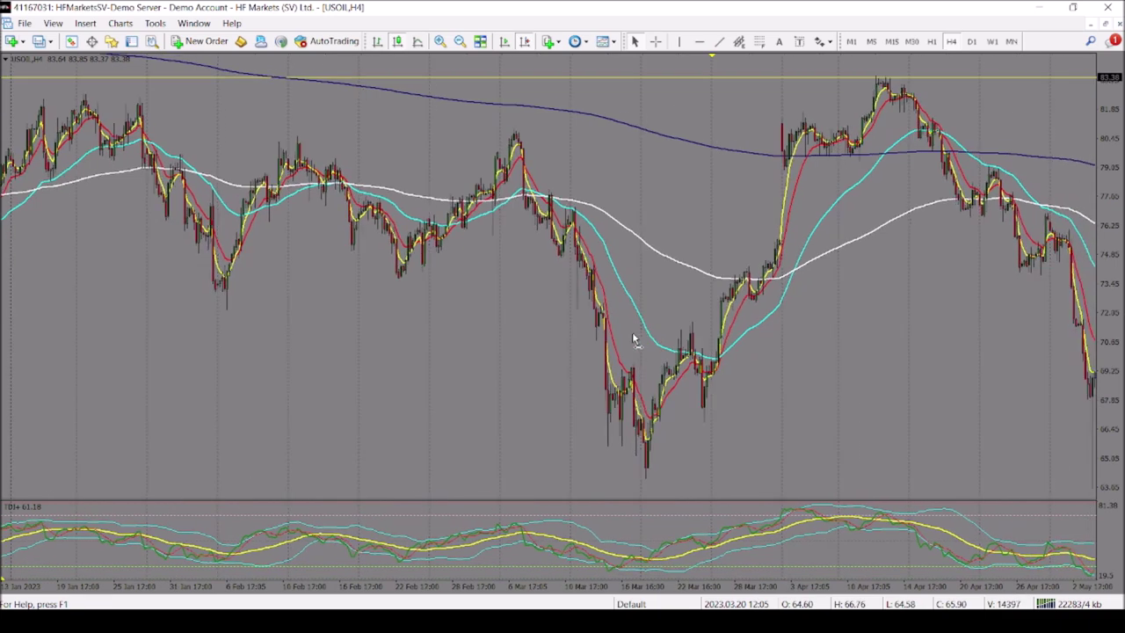
scroll(633, 340, down, 1)
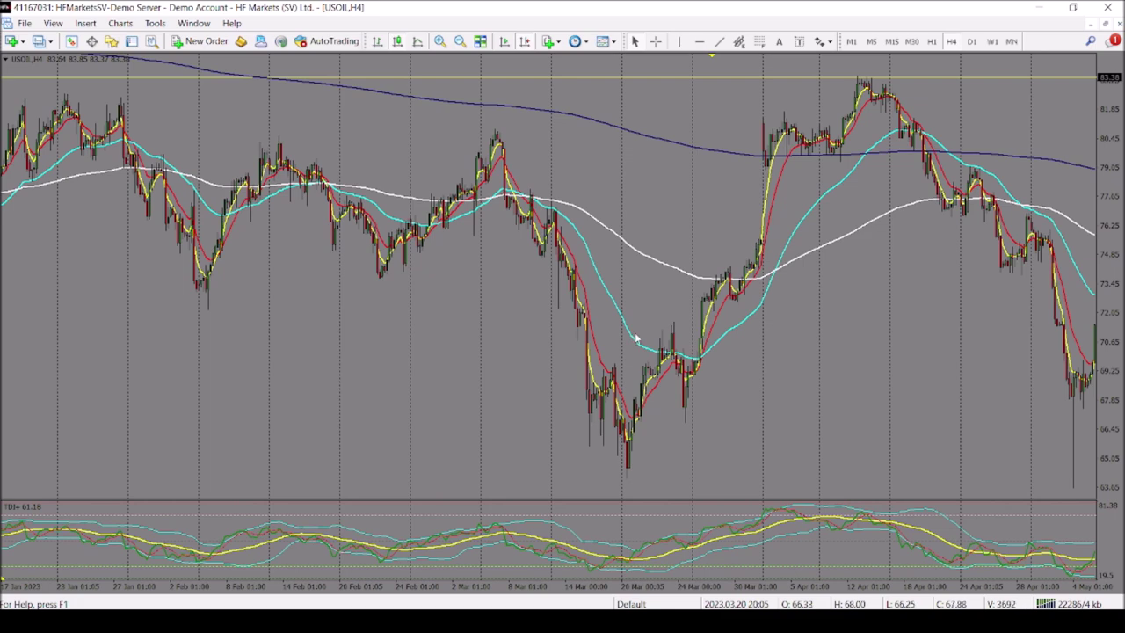
drag(712, 319, 613, 321)
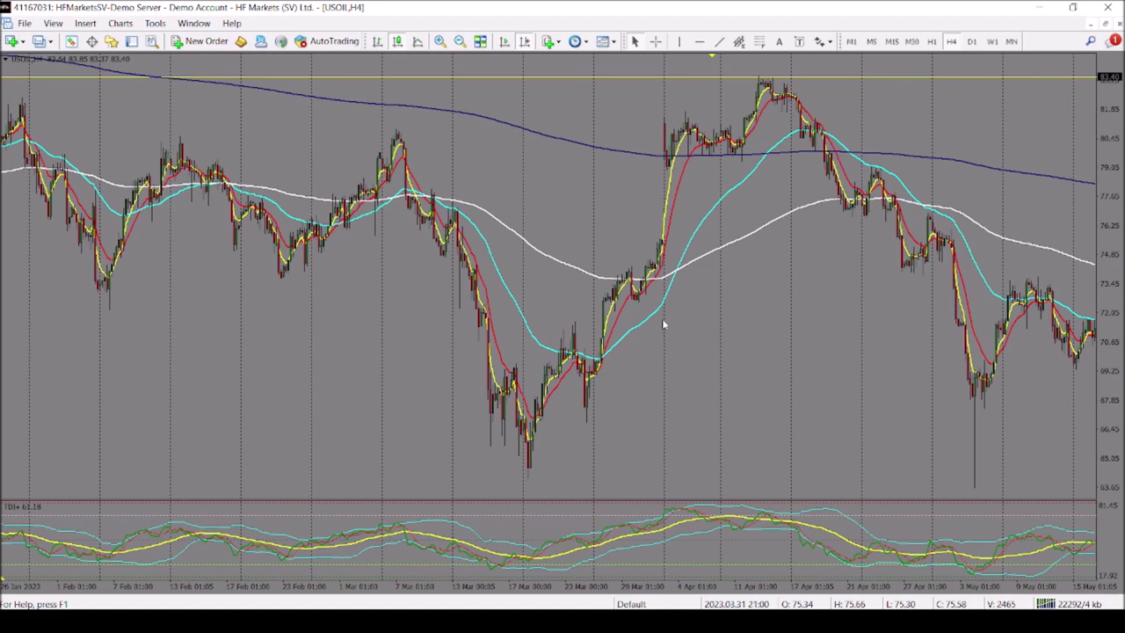
drag(662, 323, 518, 339)
drag(694, 337, 532, 341)
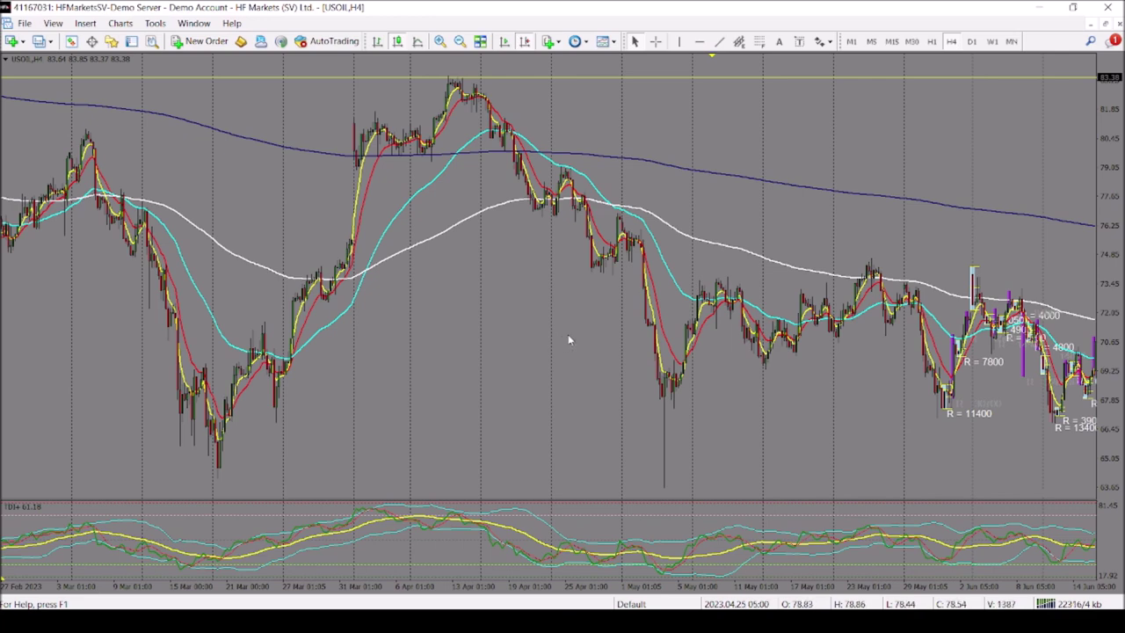
scroll(539, 337, down, 3)
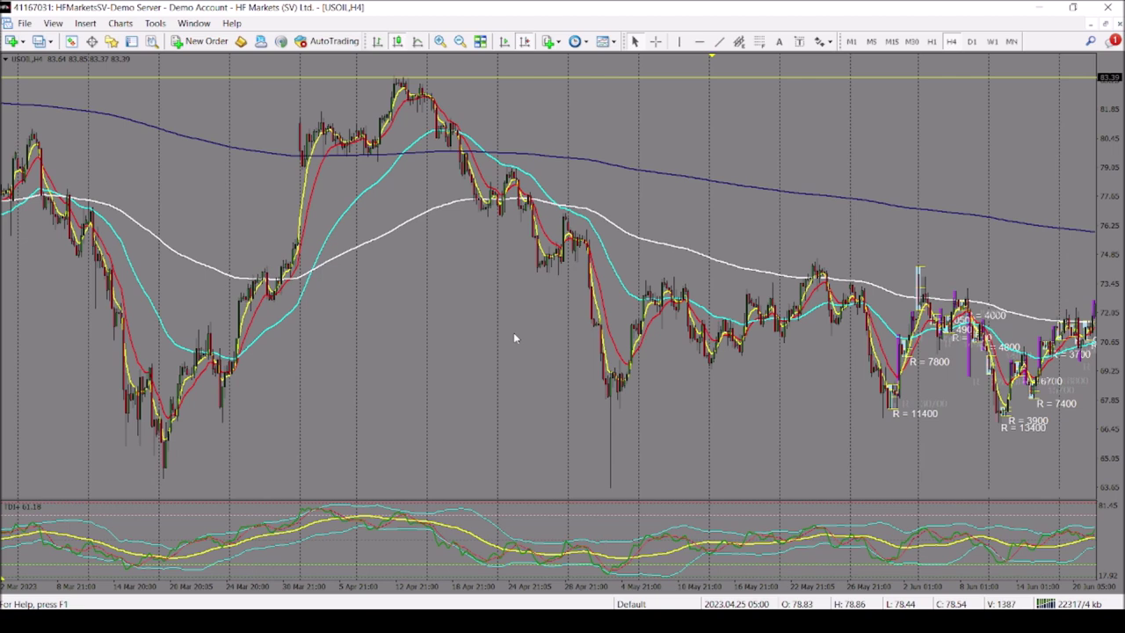
drag(515, 336, 373, 336)
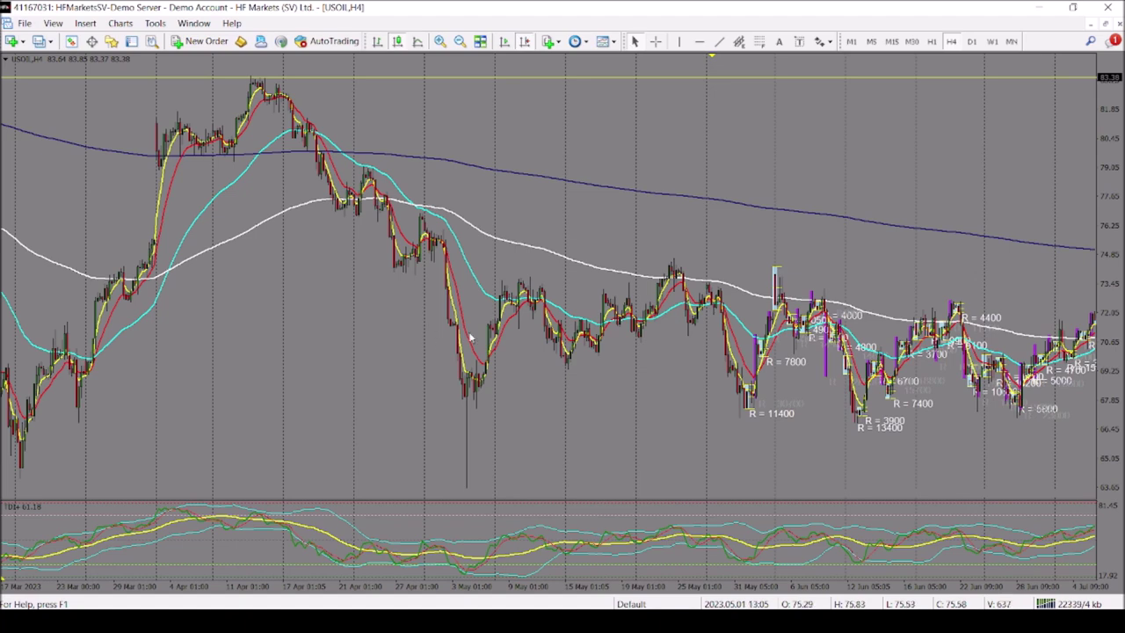
drag(585, 291, 425, 272)
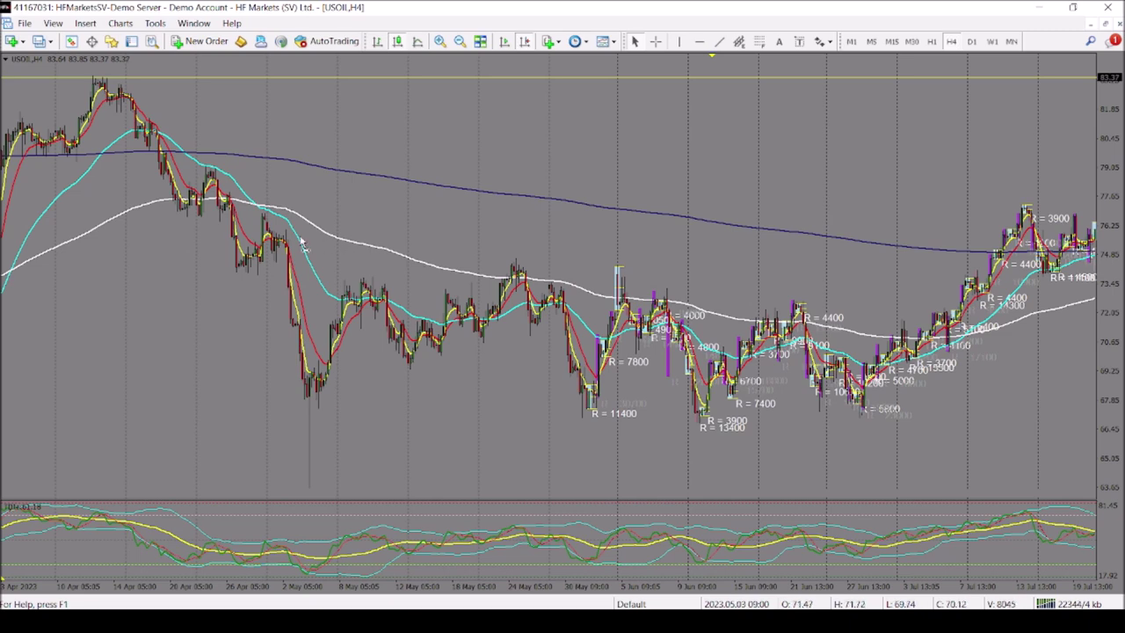
scroll(422, 257, up, 5)
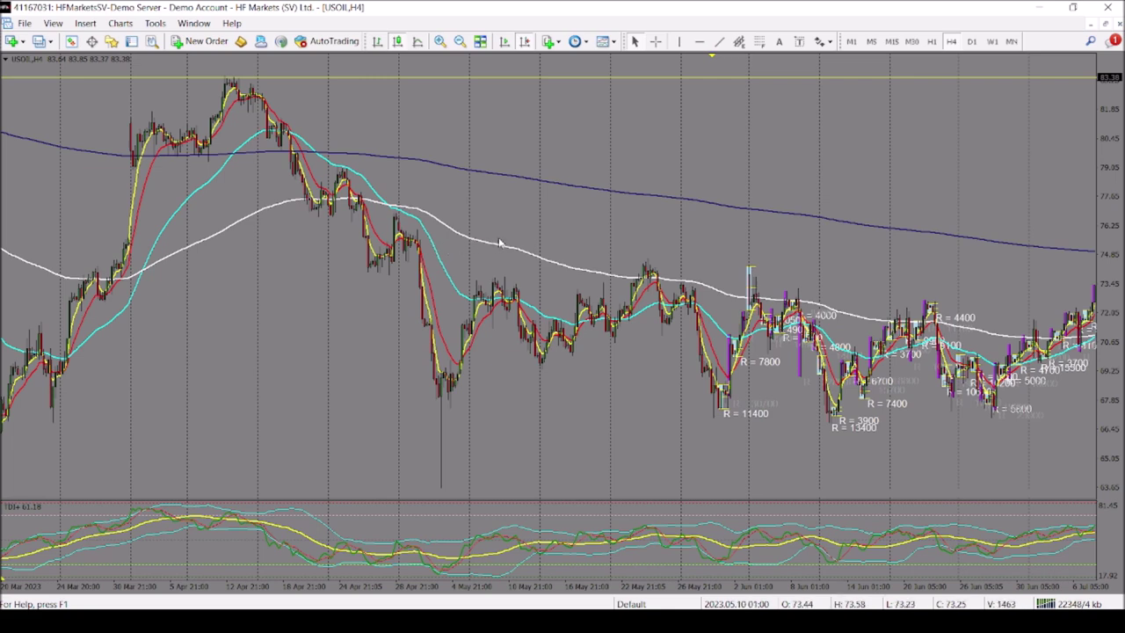
drag(402, 146, 522, 163)
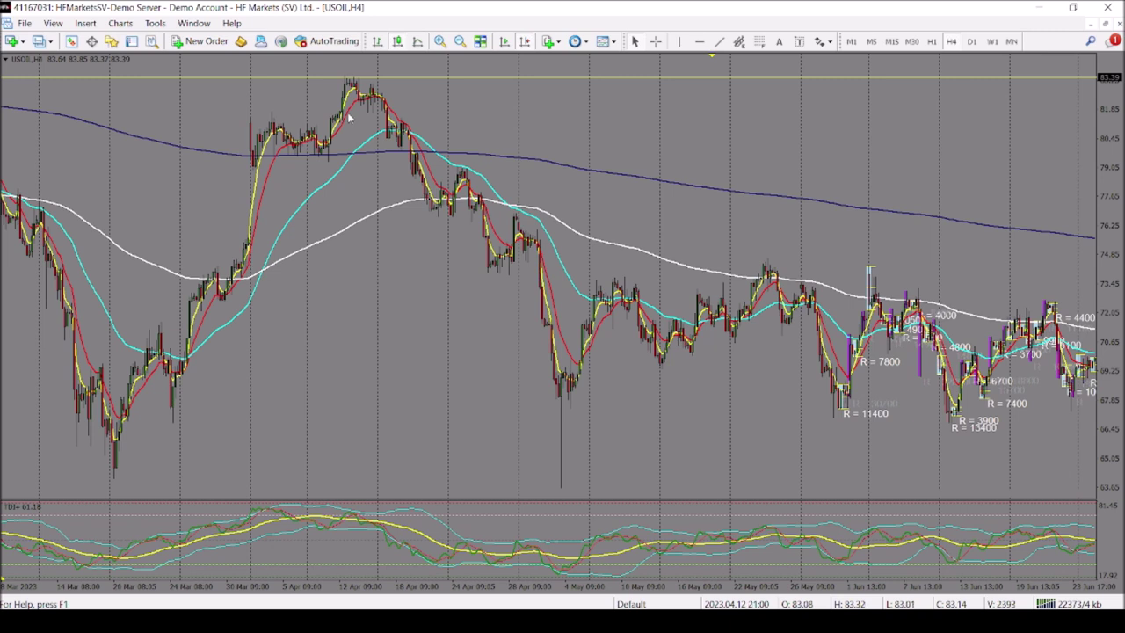
mouse_move(352, 117)
mouse_move(389, 154)
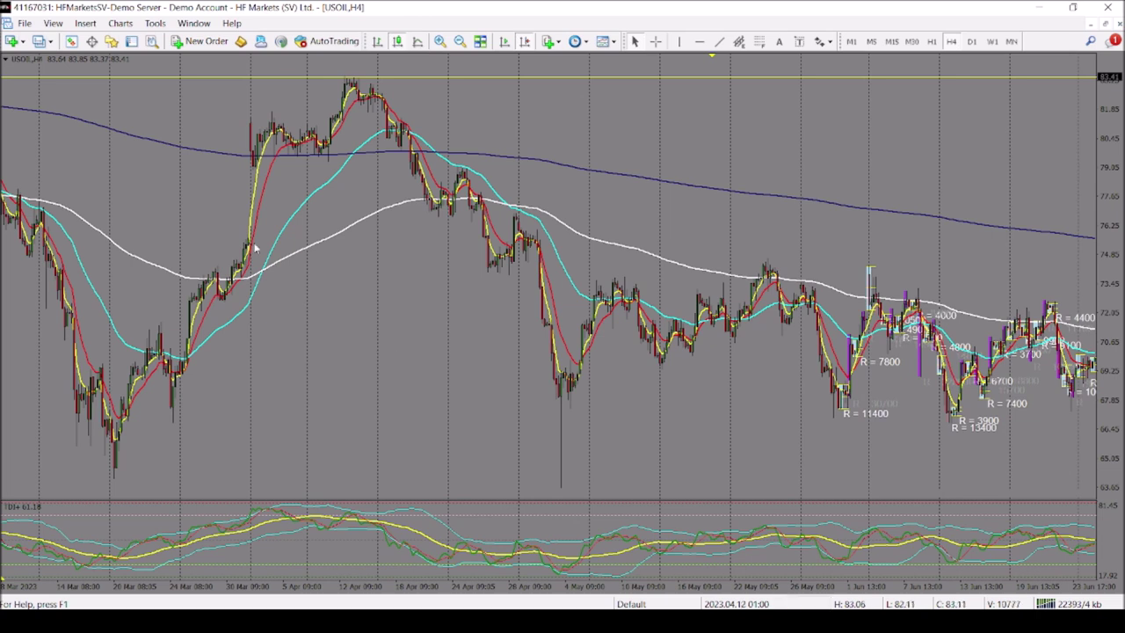
click(99, 27)
mouse_move(110, 132)
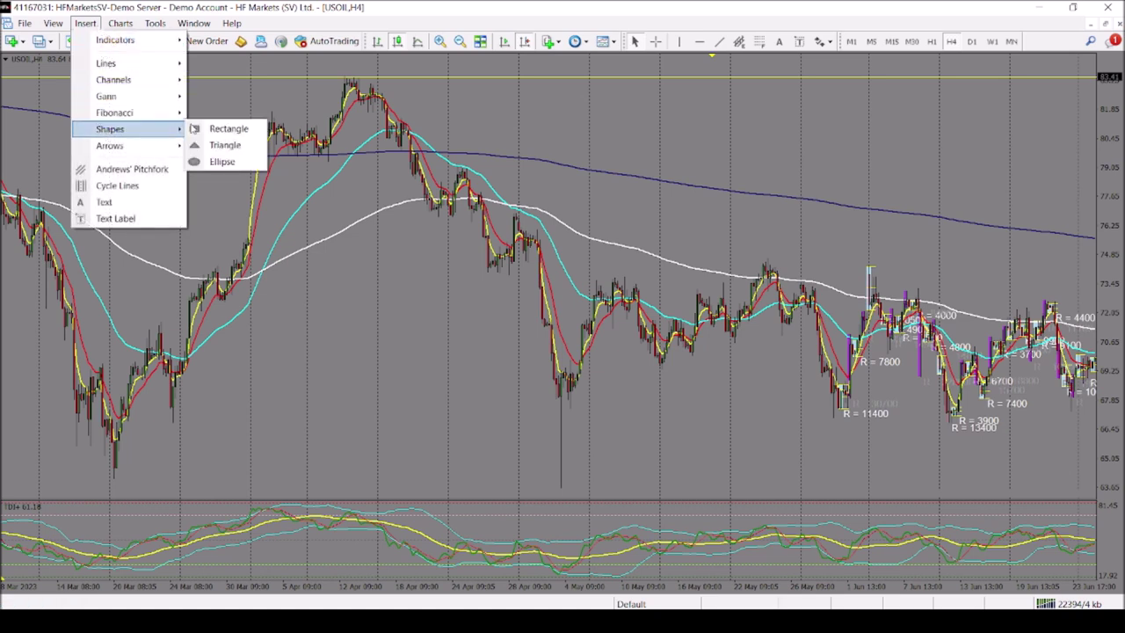
click(194, 130)
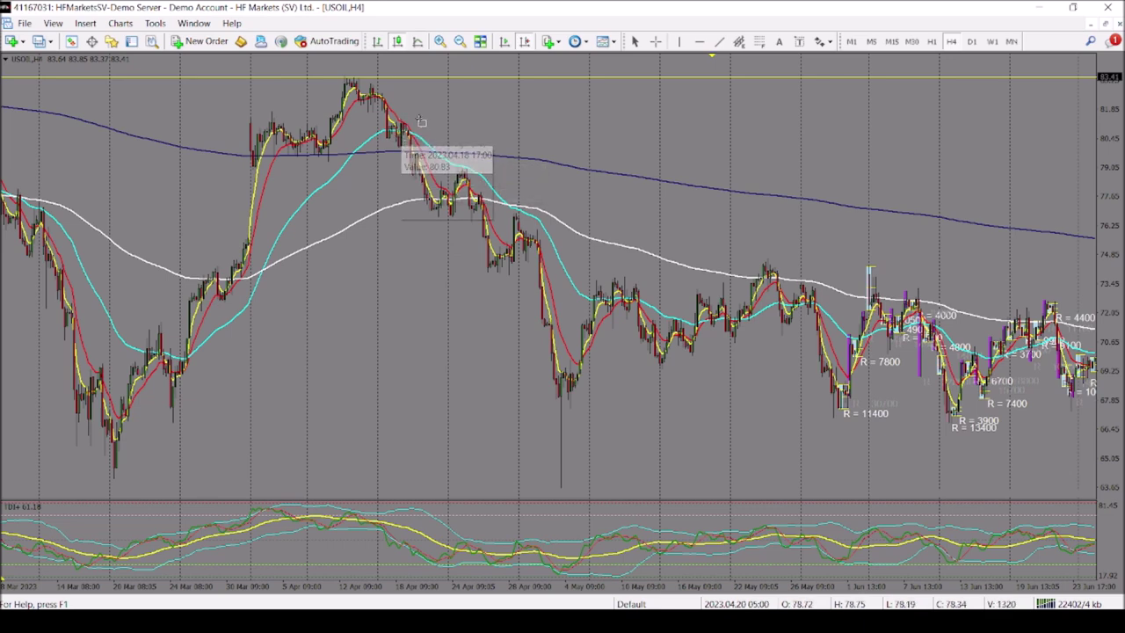
- Enlarge the H4 candles and draw a rectangle around the 24–25 April 2023 swing high at the cyan moving average
click(442, 44)
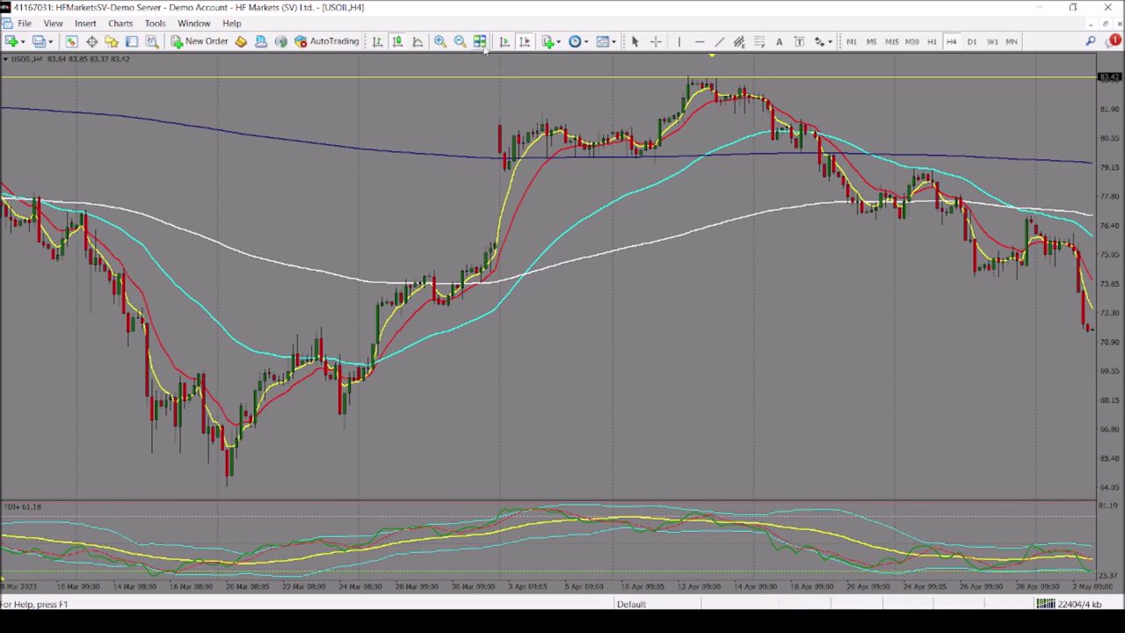
drag(721, 164, 454, 163)
drag(603, 122, 467, 129)
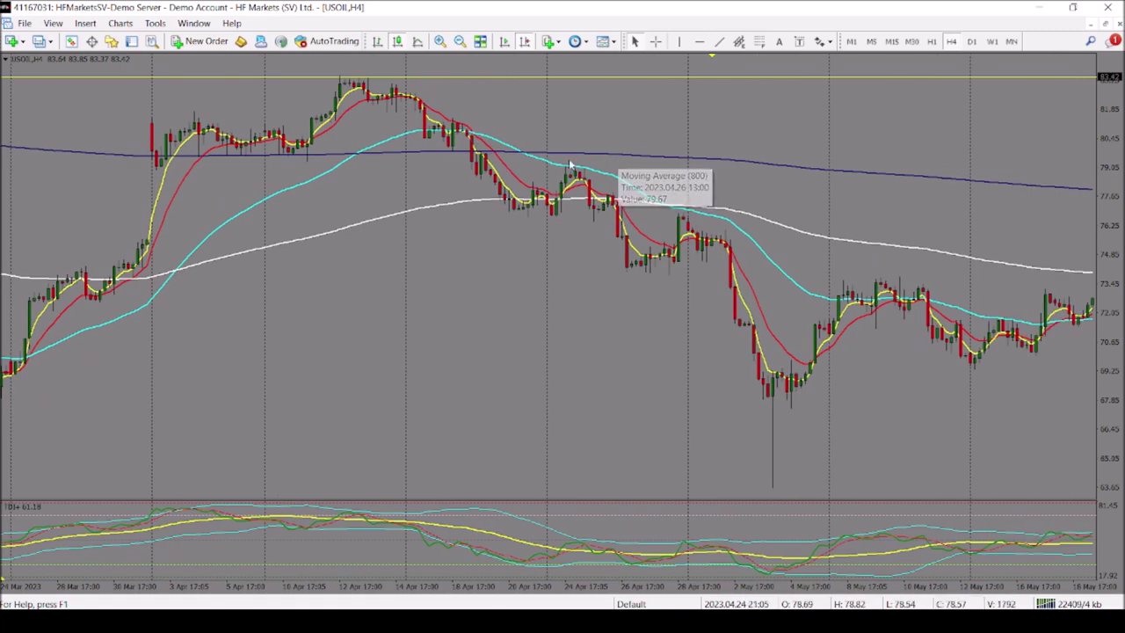
click(86, 23)
mouse_move(140, 130)
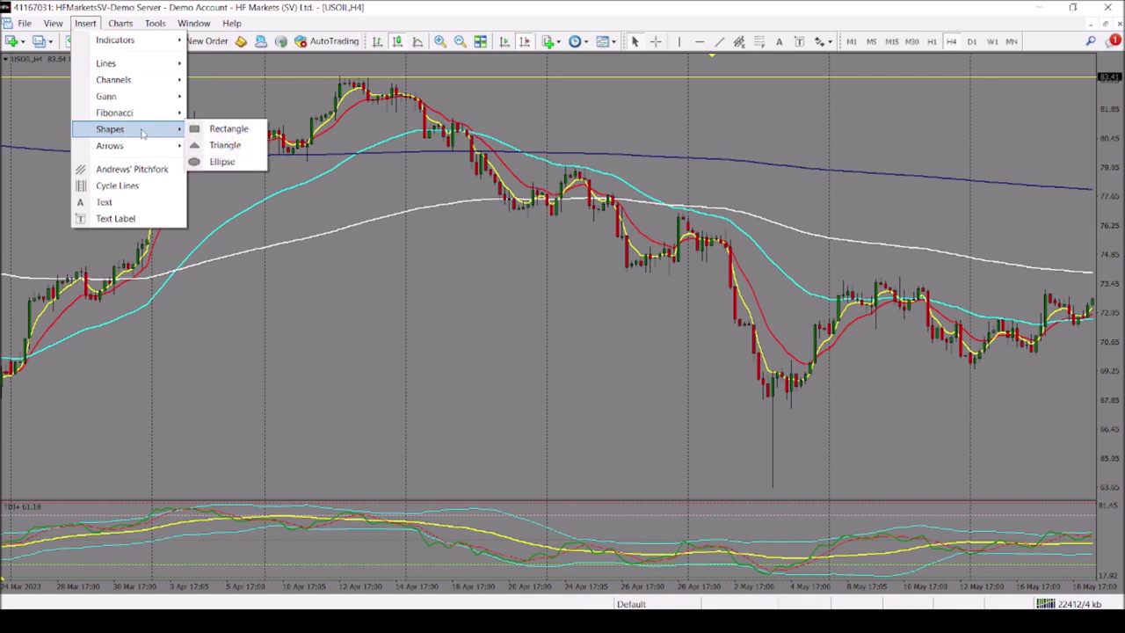
click(211, 129)
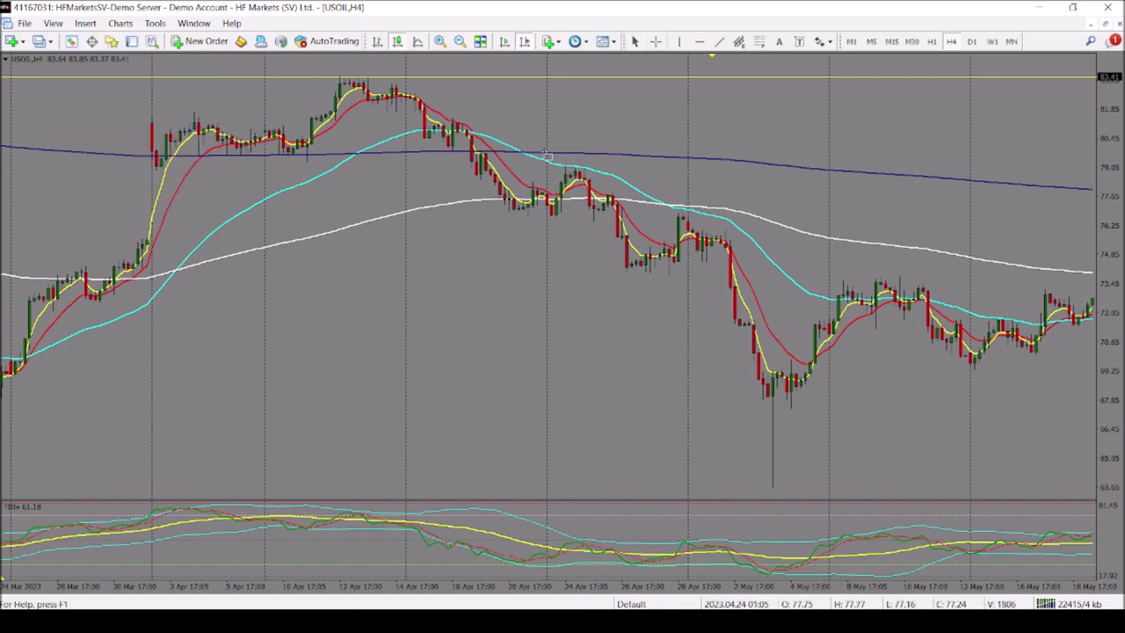
drag(557, 162, 599, 179)
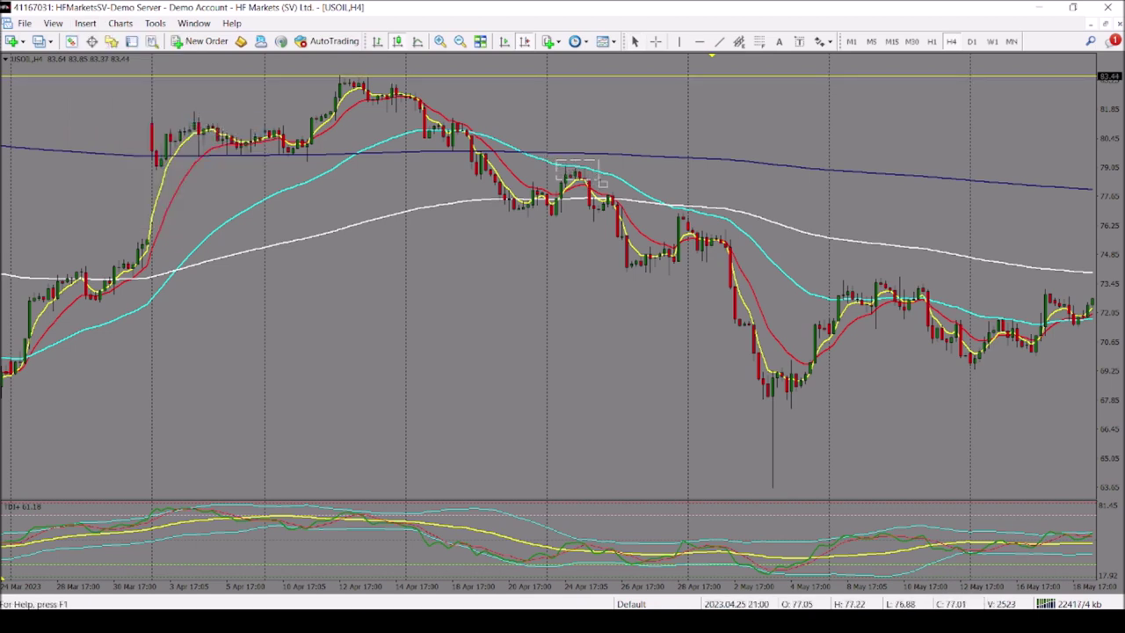
- Draw rectangles around the swing high near 24 May 2023 and the highs of about 2–7 June at the white moving average
drag(589, 297, 410, 276)
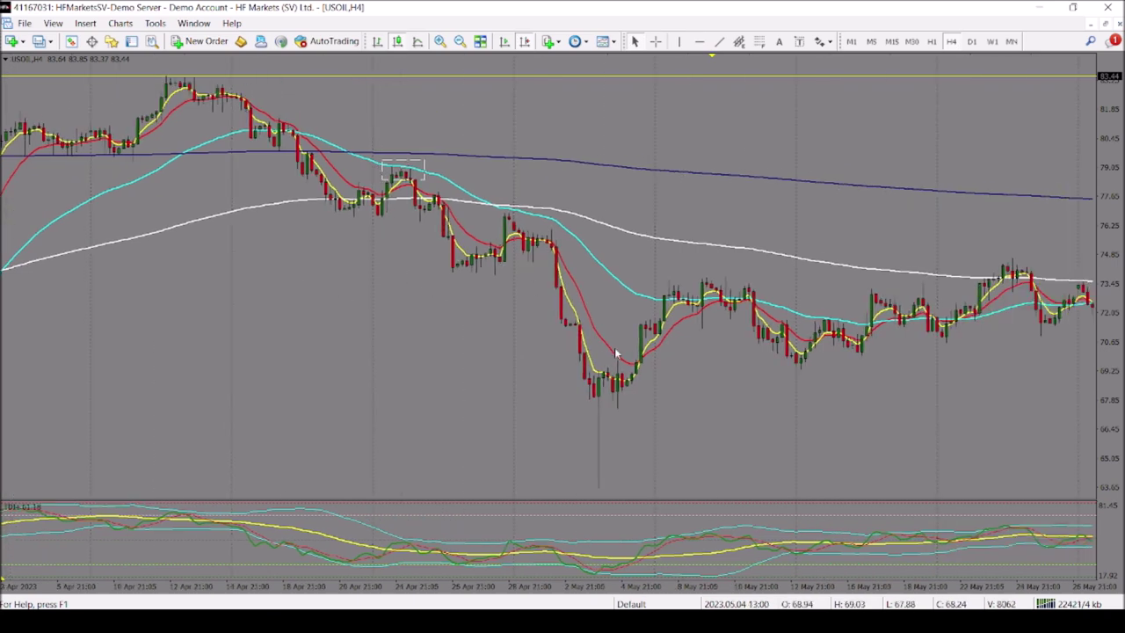
drag(490, 284, 325, 211)
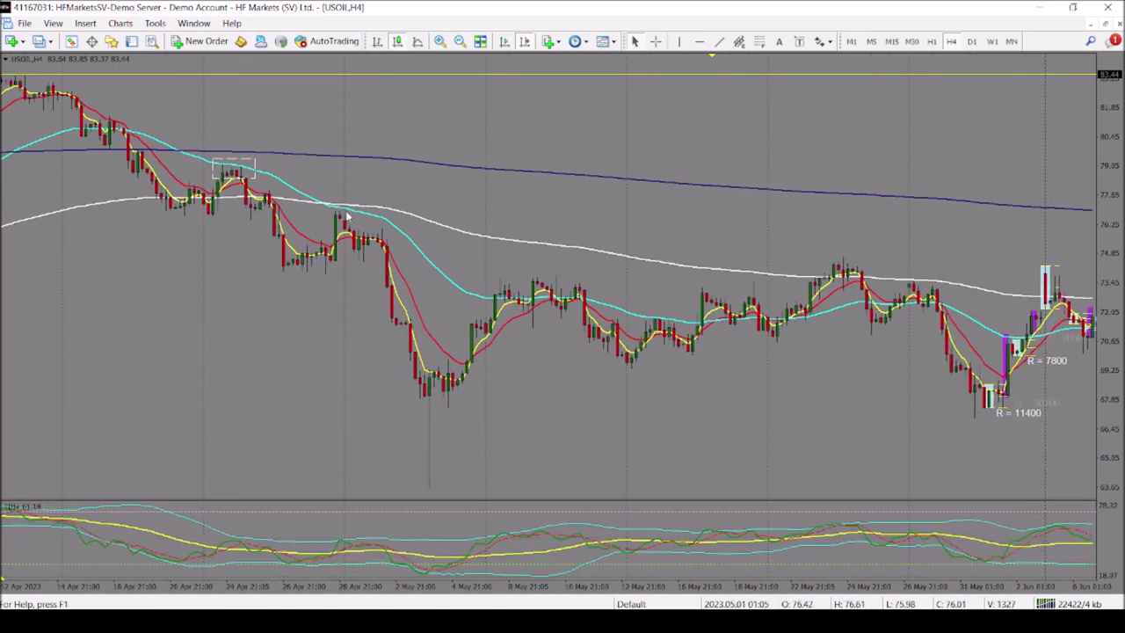
drag(442, 289, 216, 244)
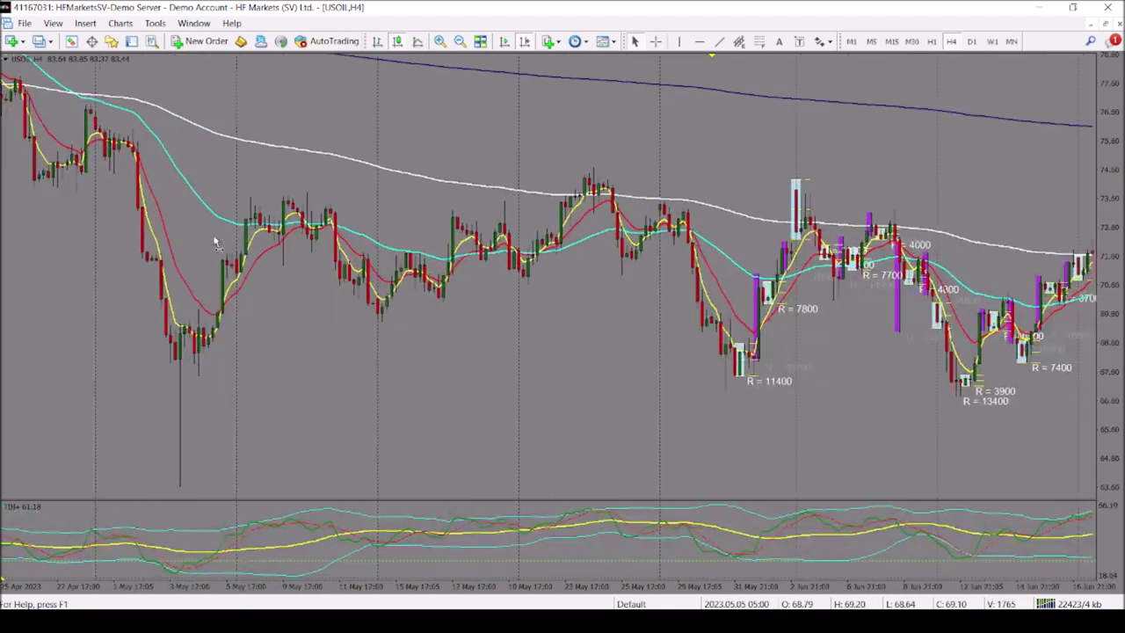
click(91, 27)
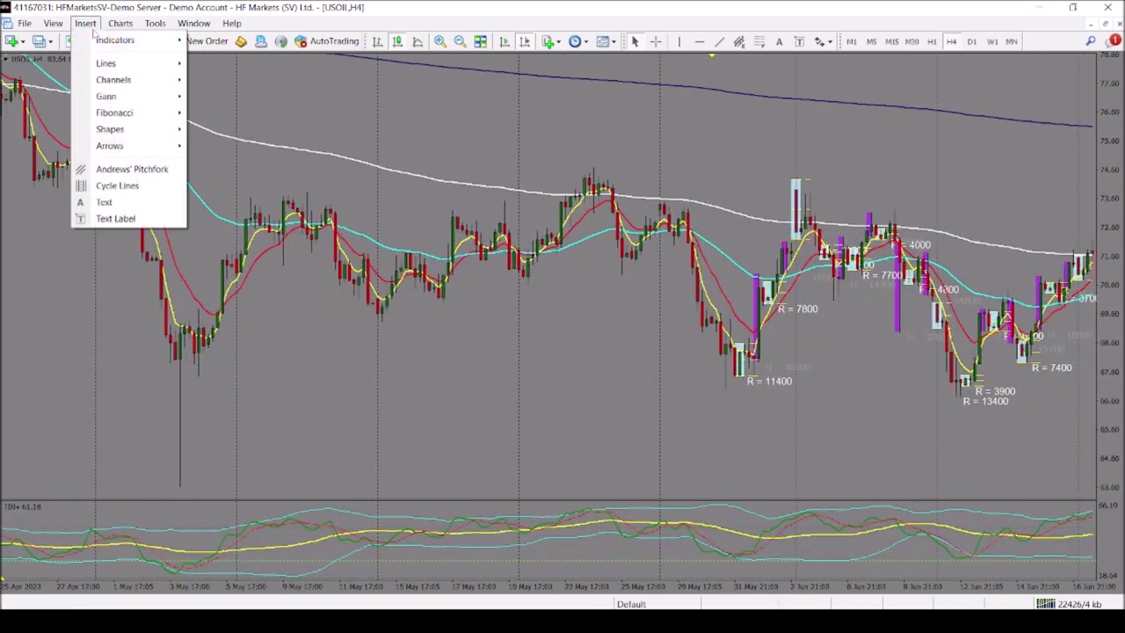
mouse_move(117, 134)
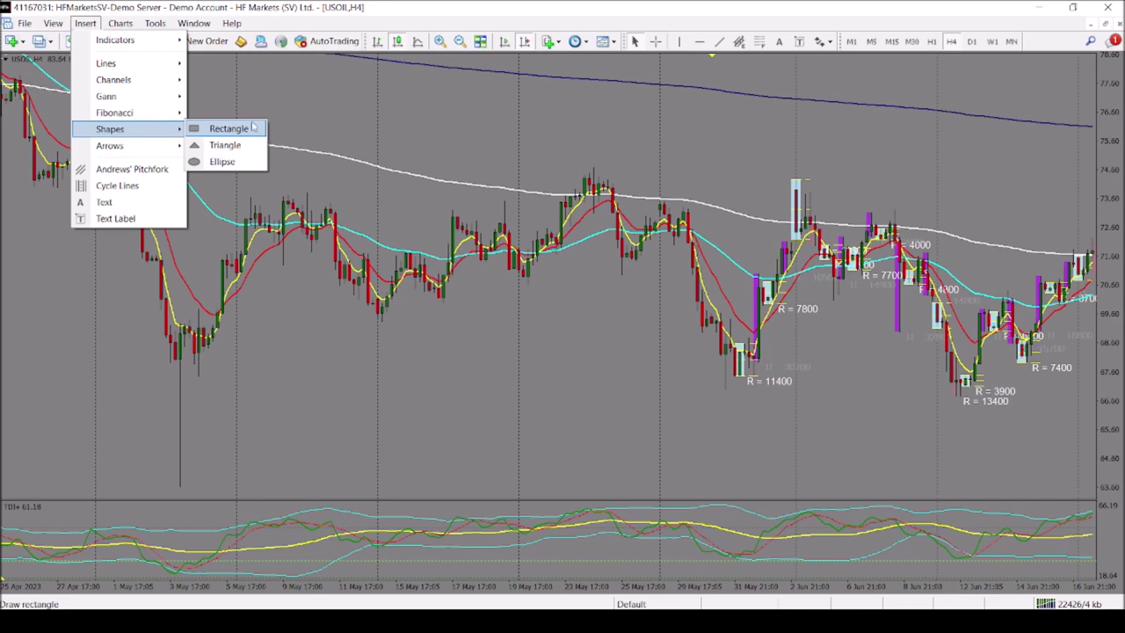
click(230, 128)
drag(570, 170, 622, 194)
drag(629, 283, 556, 279)
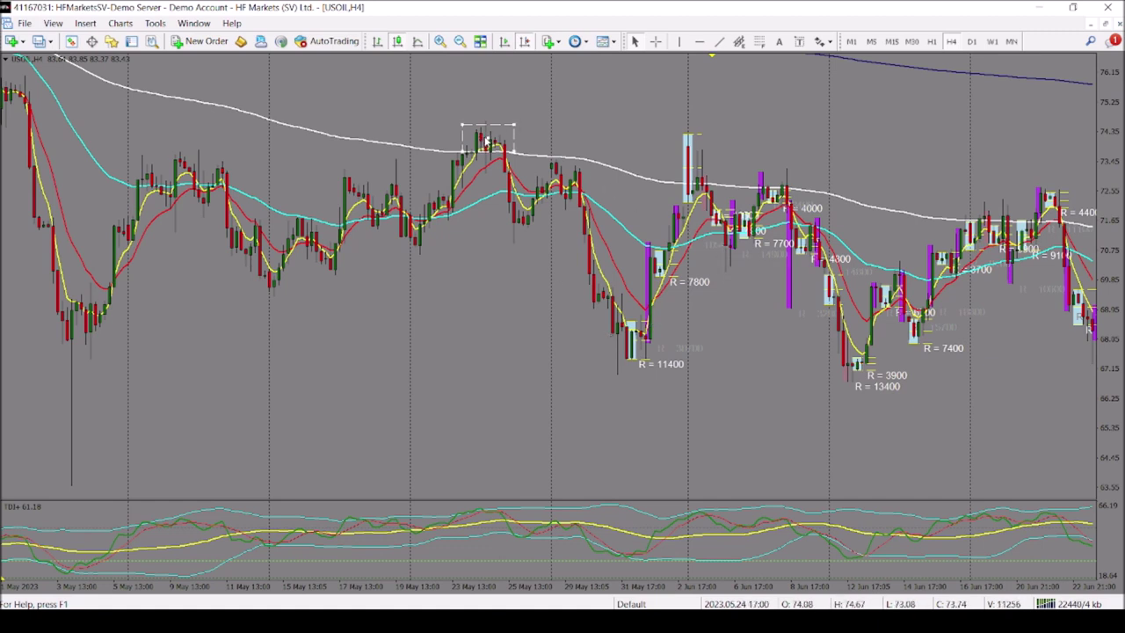
mouse_move(687, 155)
mouse_down()
mouse_move(739, 185)
mouse_move(791, 186)
mouse_up()
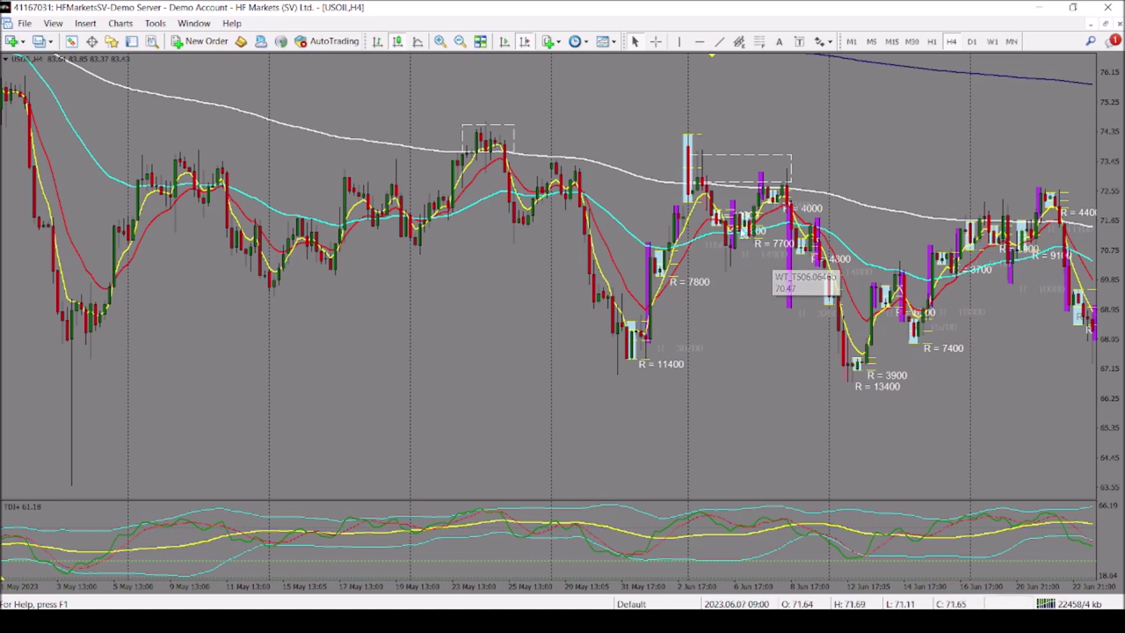
- Switch the USOIL chart to the M15 timeframe and show the price action of 6–13 June 2023 with smaller candles
click(892, 41)
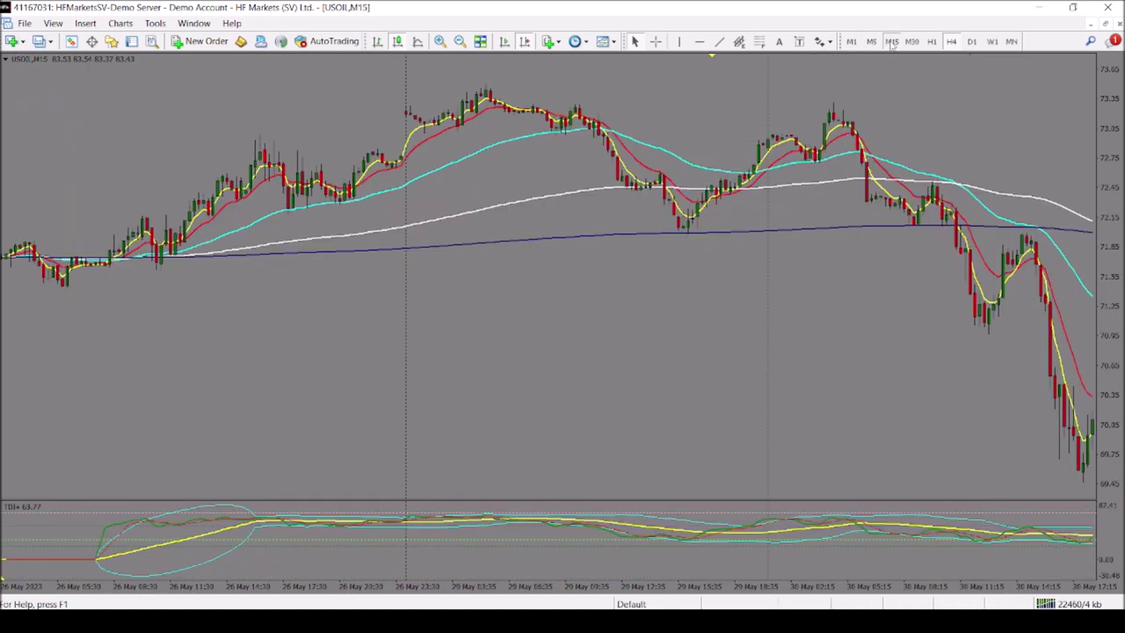
scroll(635, 248, right, 15)
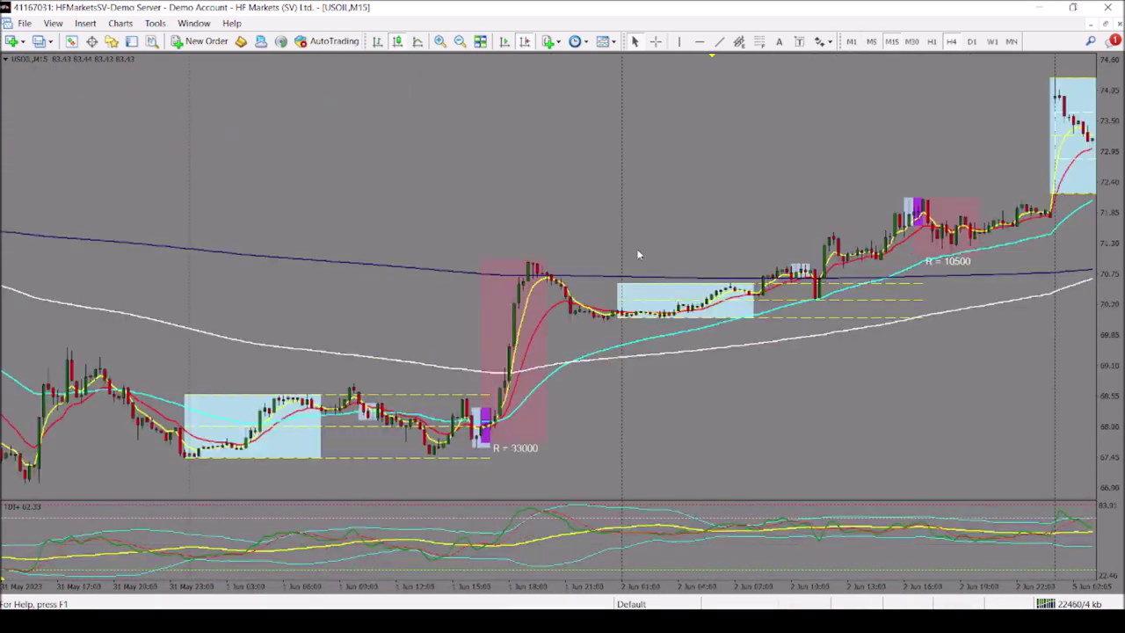
scroll(344, 221, right, 10)
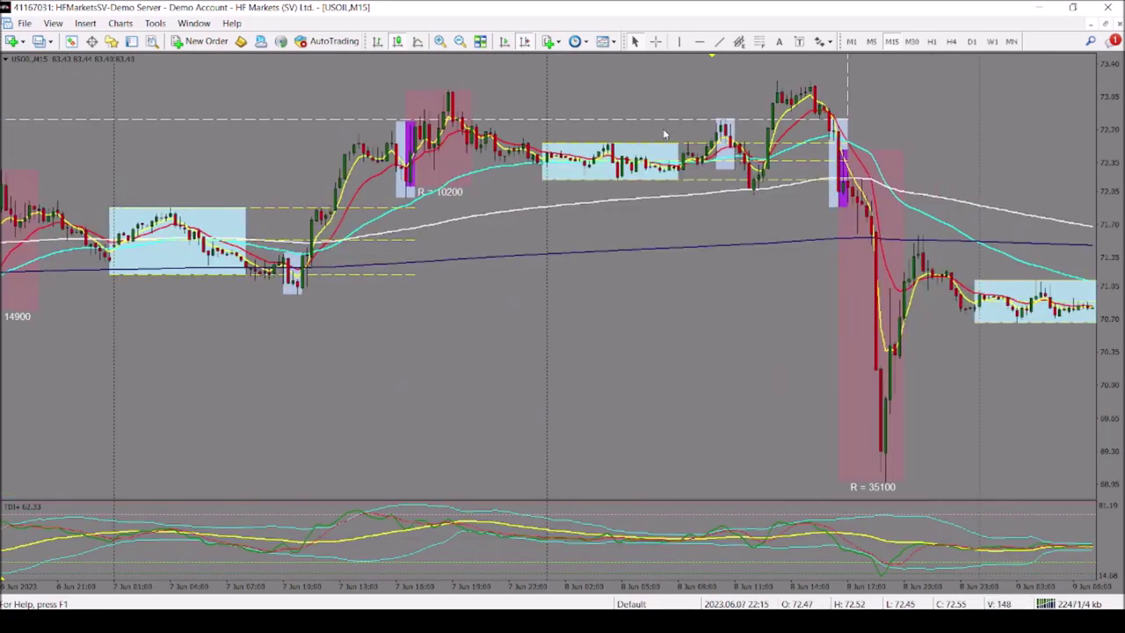
scroll(824, 319, left, 2)
scroll(825, 318, left, 4)
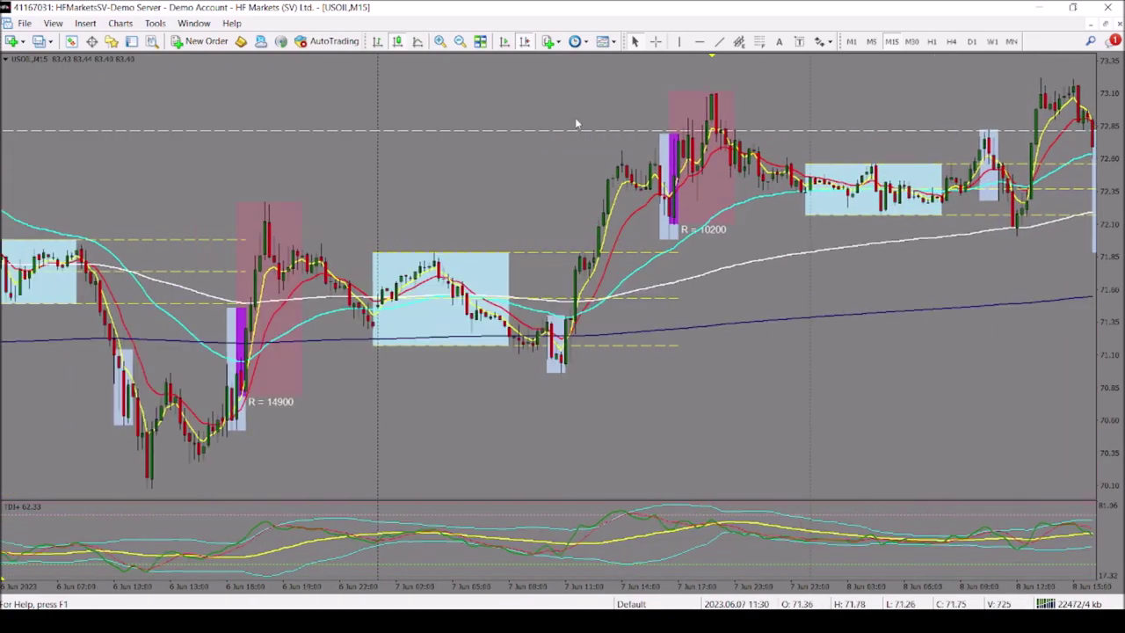
click(459, 41)
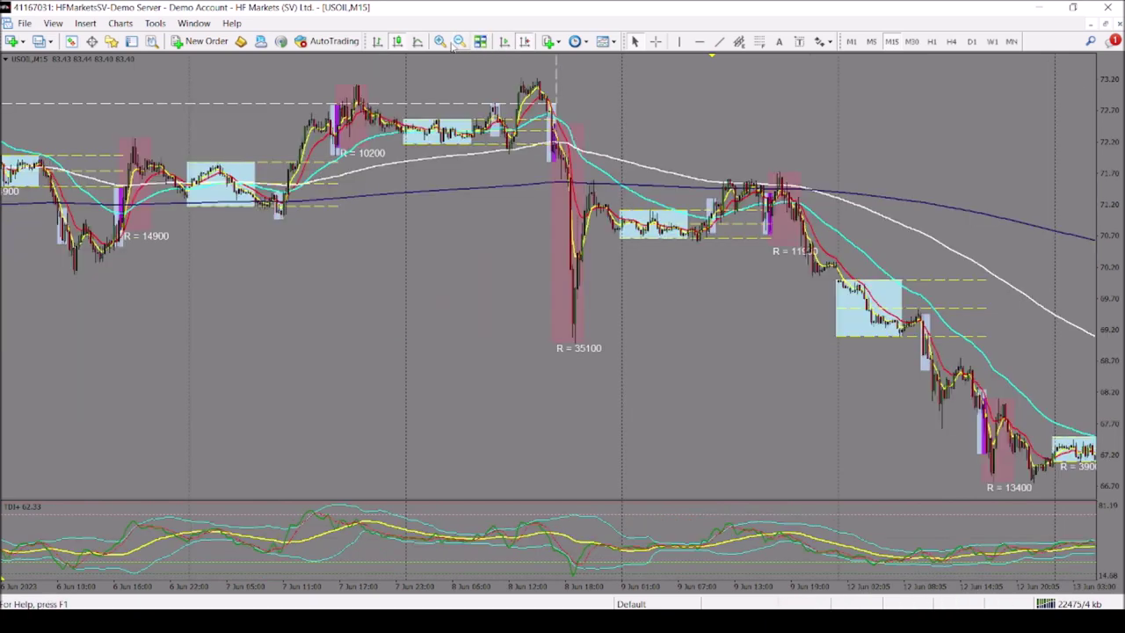
- Examine the M15 price action around the moving averages from 5 to 16 June 2023
drag(474, 155, 663, 167)
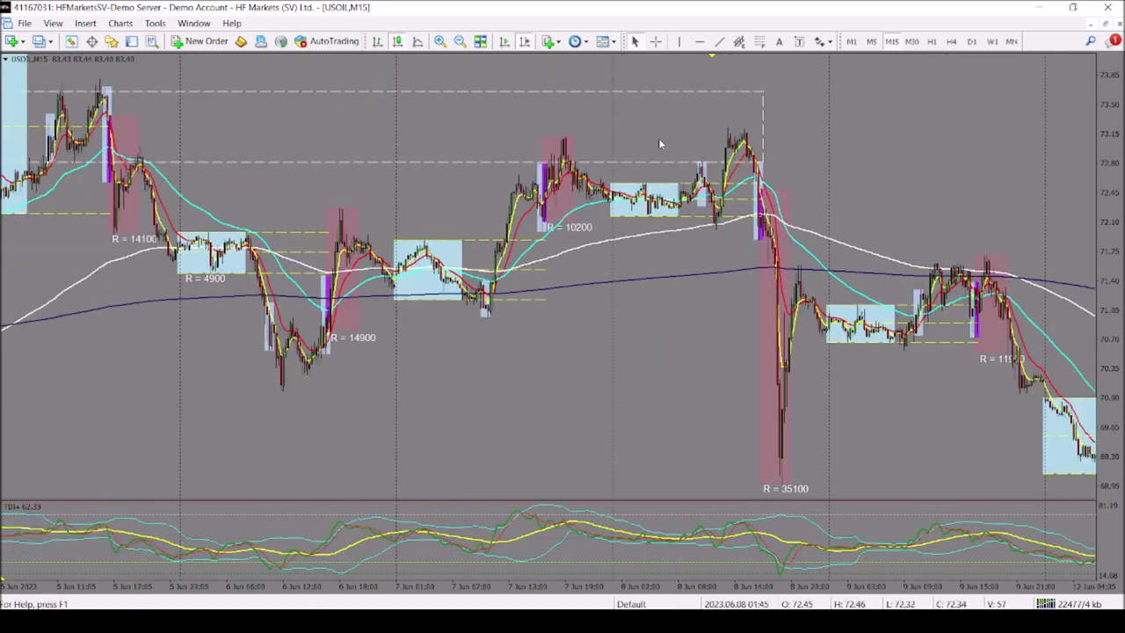
drag(869, 138, 737, 130)
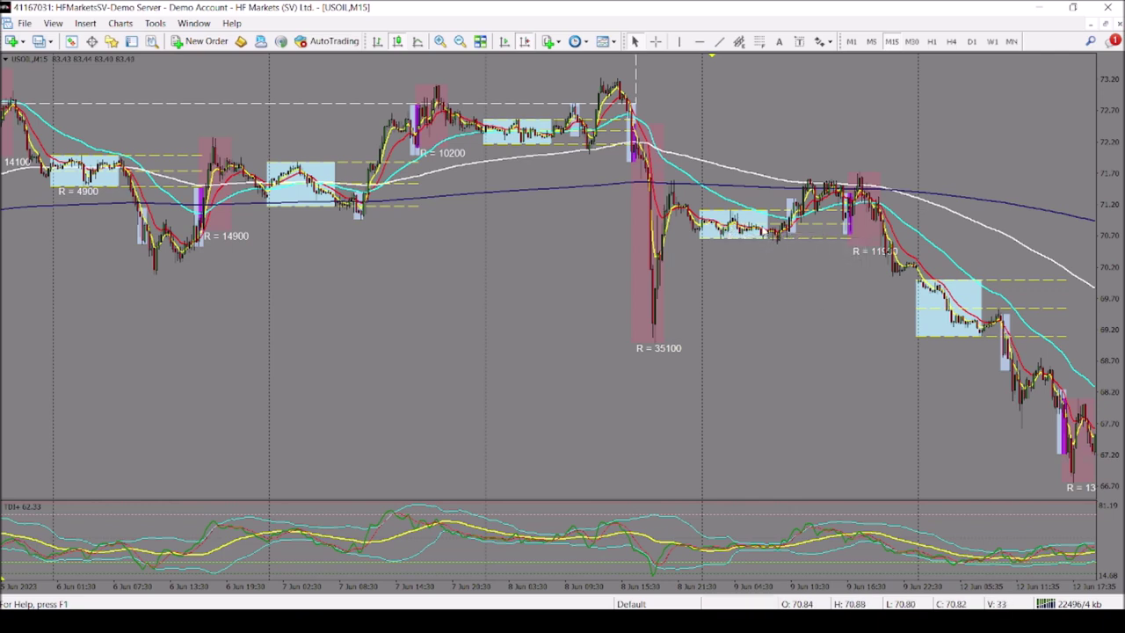
drag(784, 281, 689, 264)
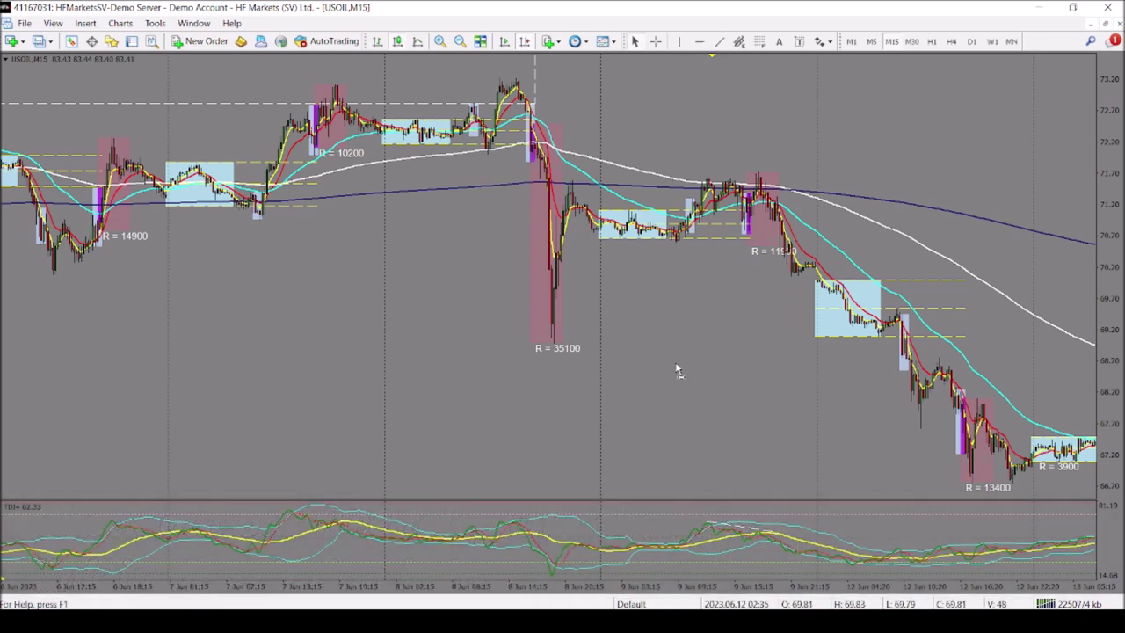
scroll(517, 345, down, 3)
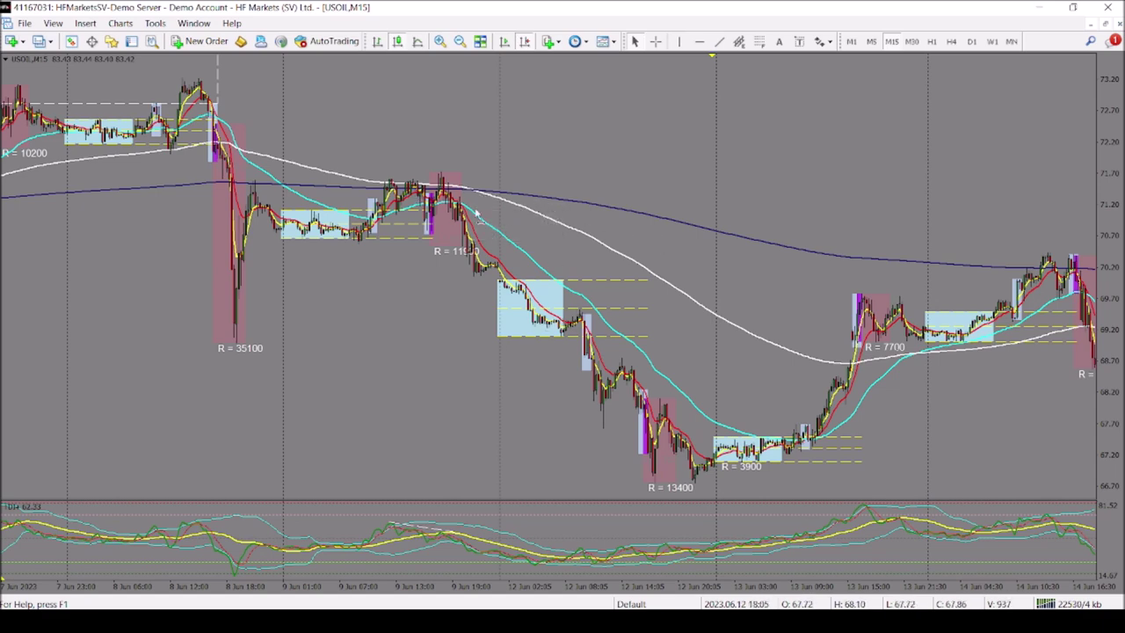
scroll(483, 197, down, 5)
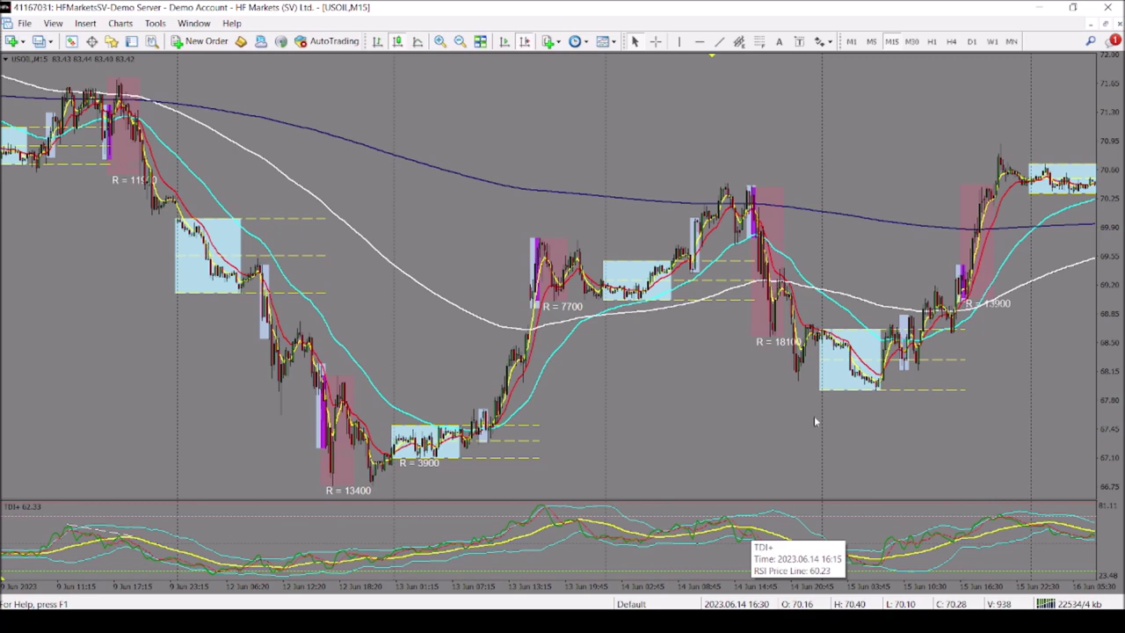
scroll(791, 419, down, 5)
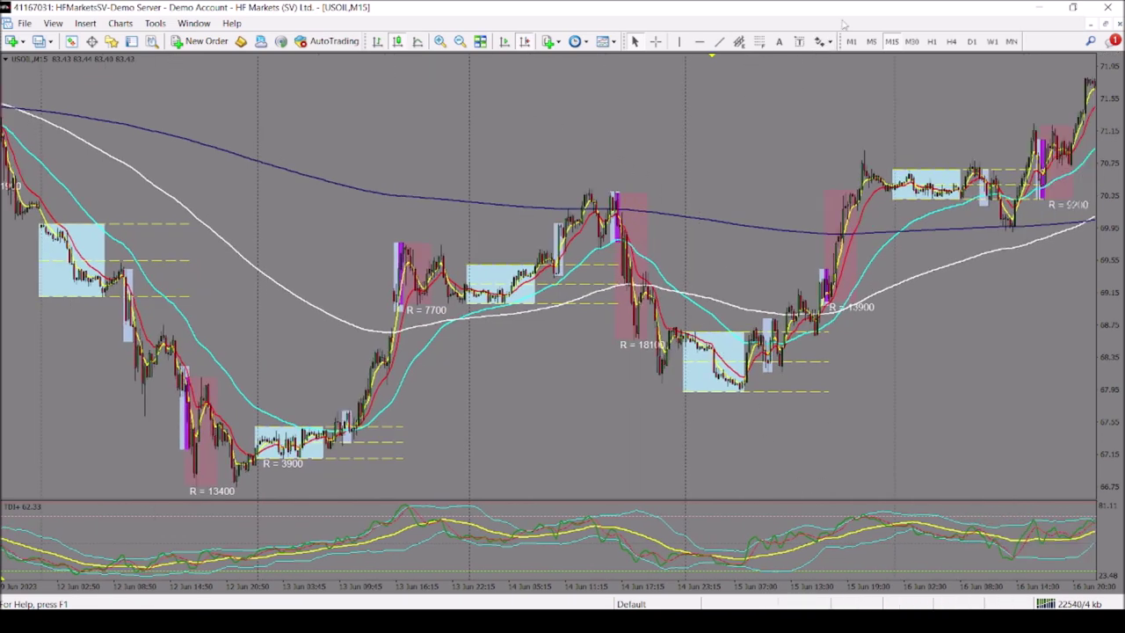
- Switch the USOIL chart to H1 and on to H4, showing the price movement from May to early August 2023
click(931, 41)
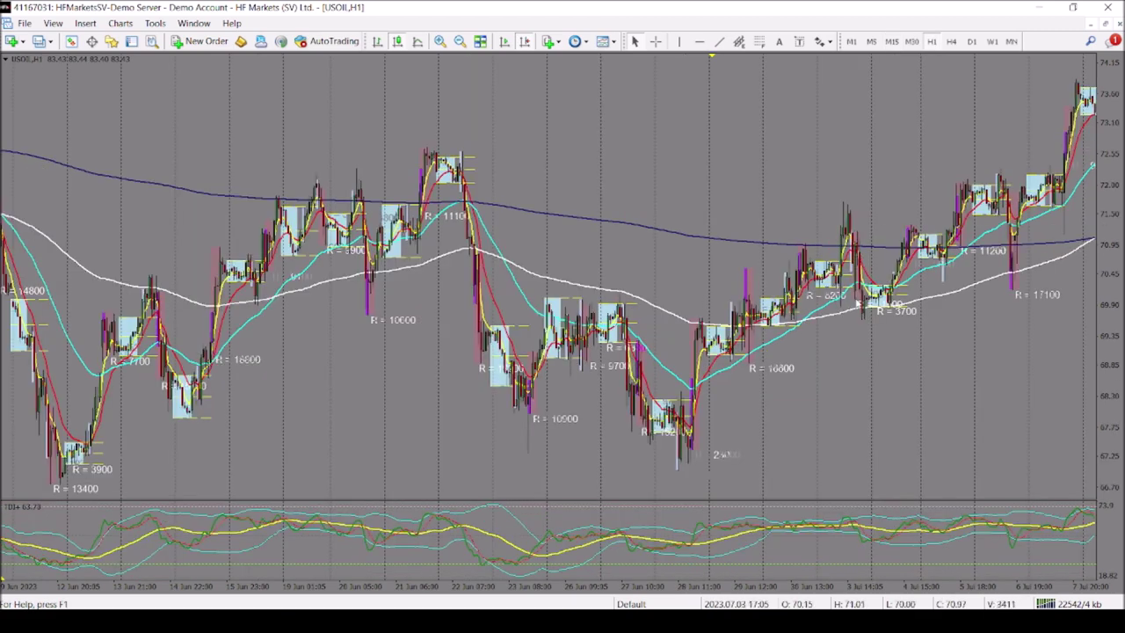
click(952, 41)
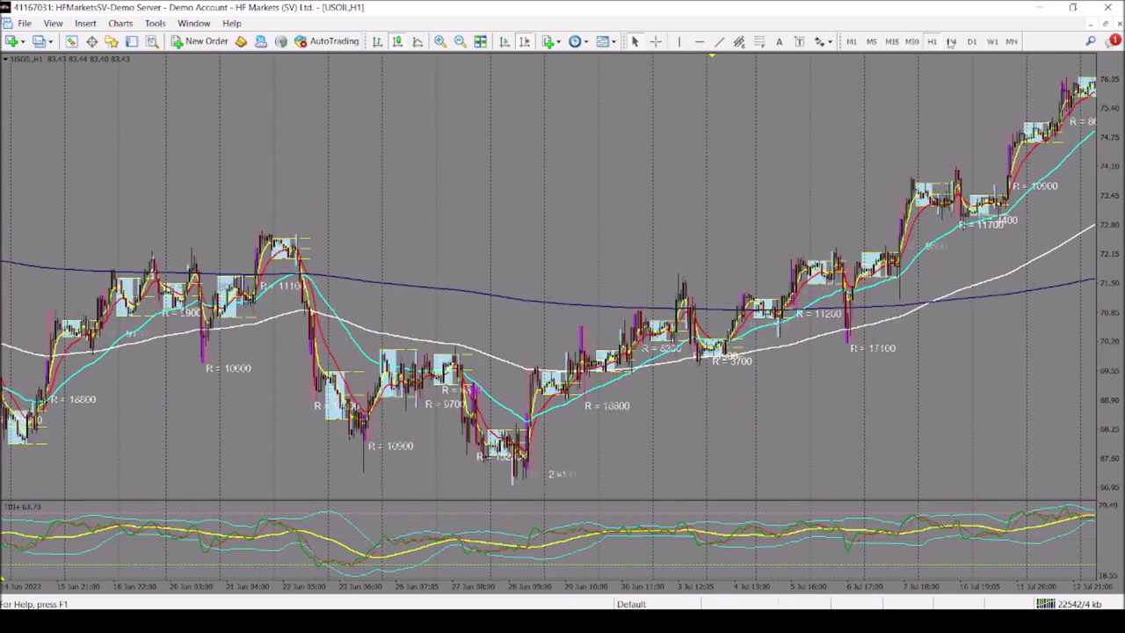
scroll(637, 264, left, 5)
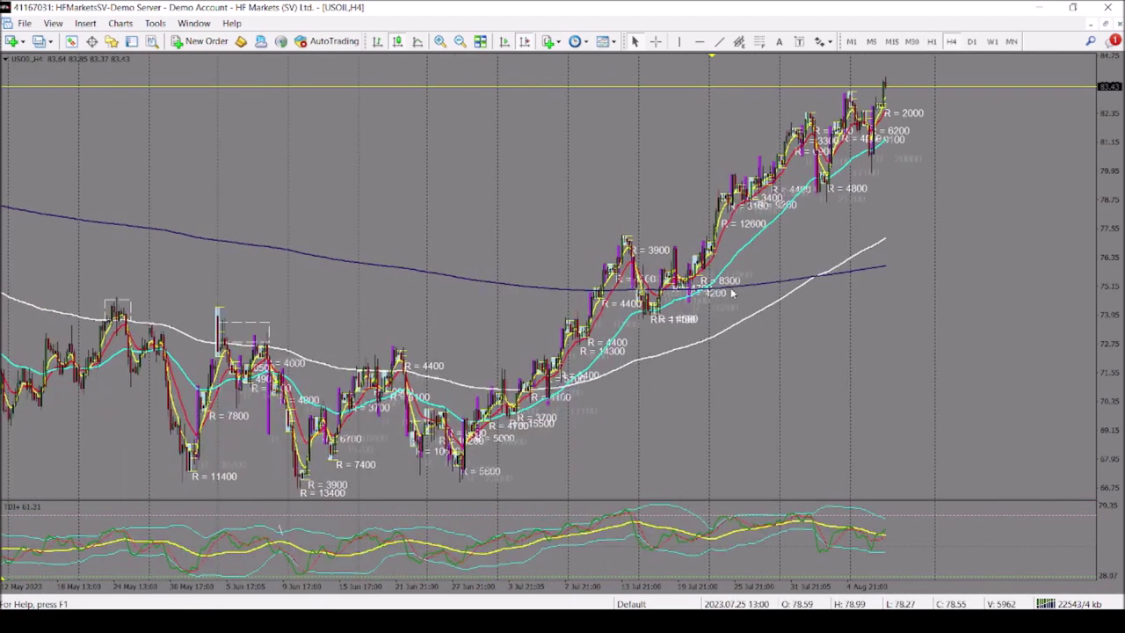
scroll(649, 366, left, 3)
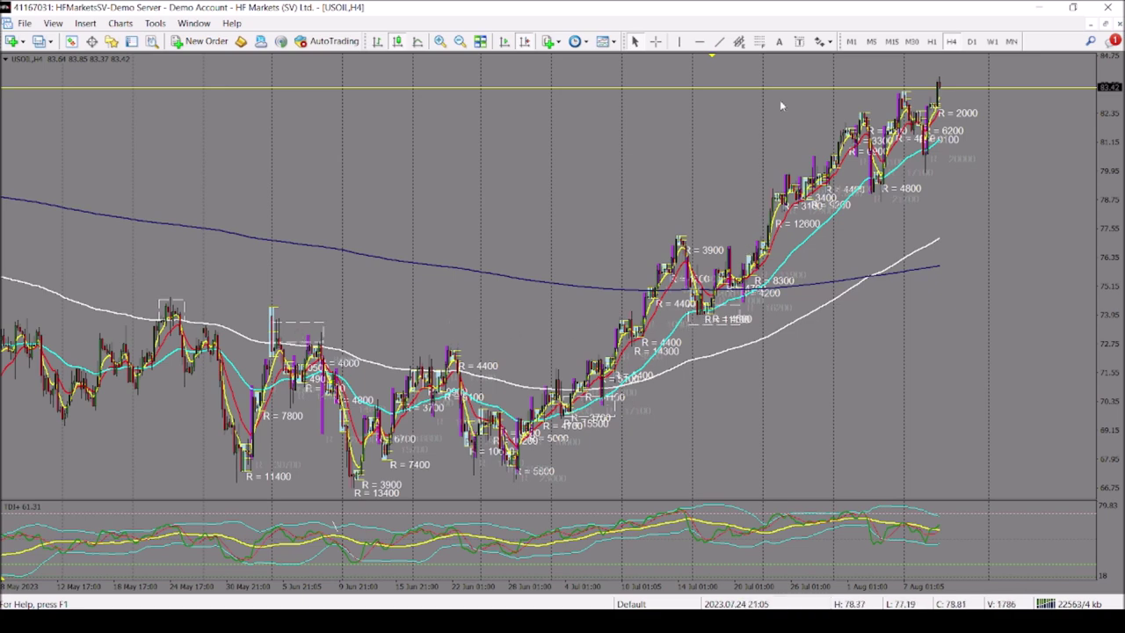
- Switch the chart to M15 and examine the early-July 2023 lows around the dashed rectangle that starts on 3 July
click(891, 42)
scroll(765, 270, down, 10)
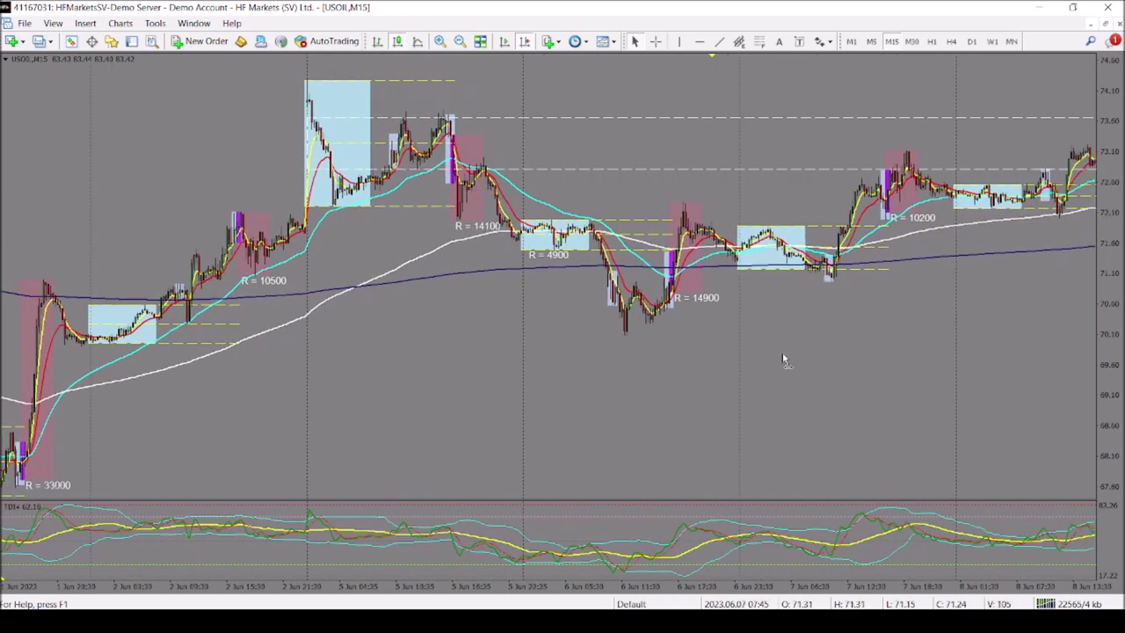
scroll(820, 358, down, 15)
scroll(528, 290, down, 15)
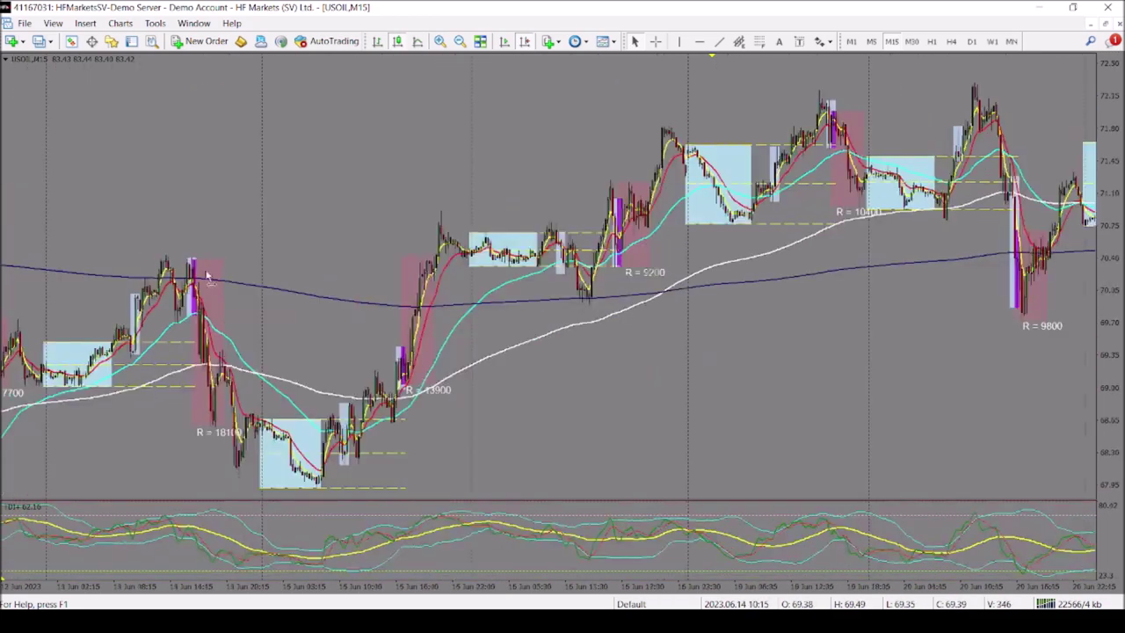
scroll(12, 262, down, 10)
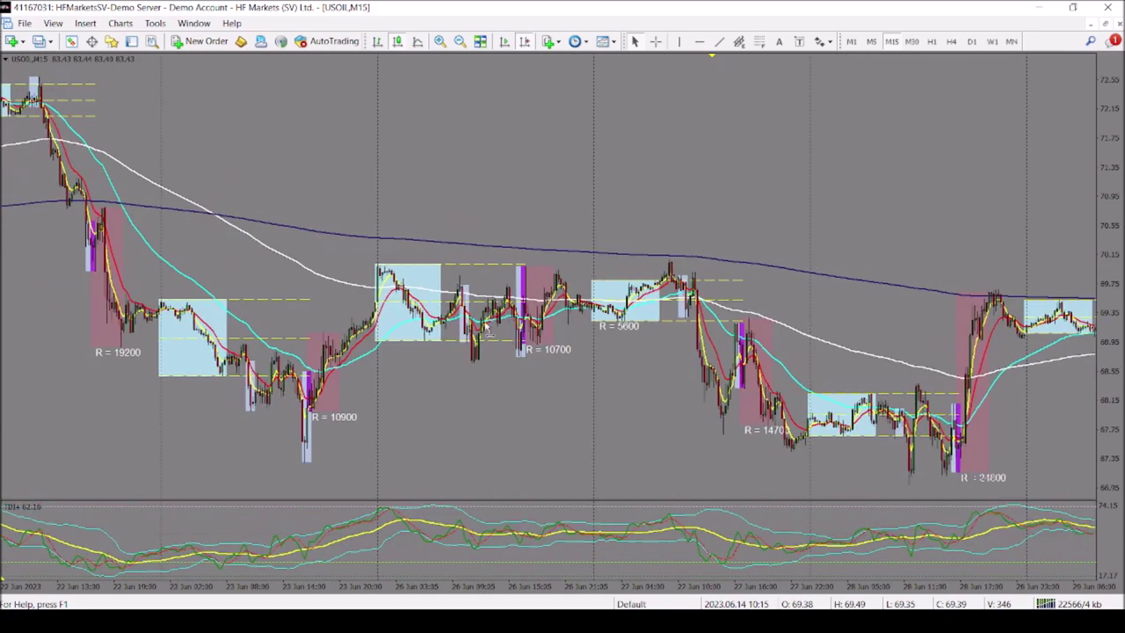
scroll(145, 272, down, 10)
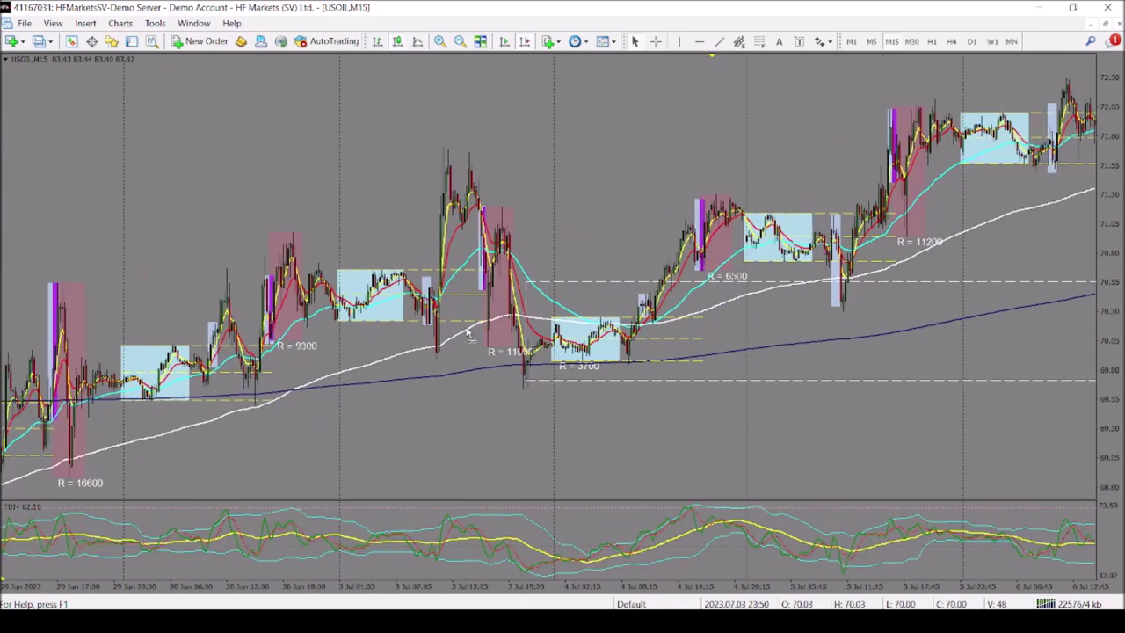
scroll(678, 367, down, 8)
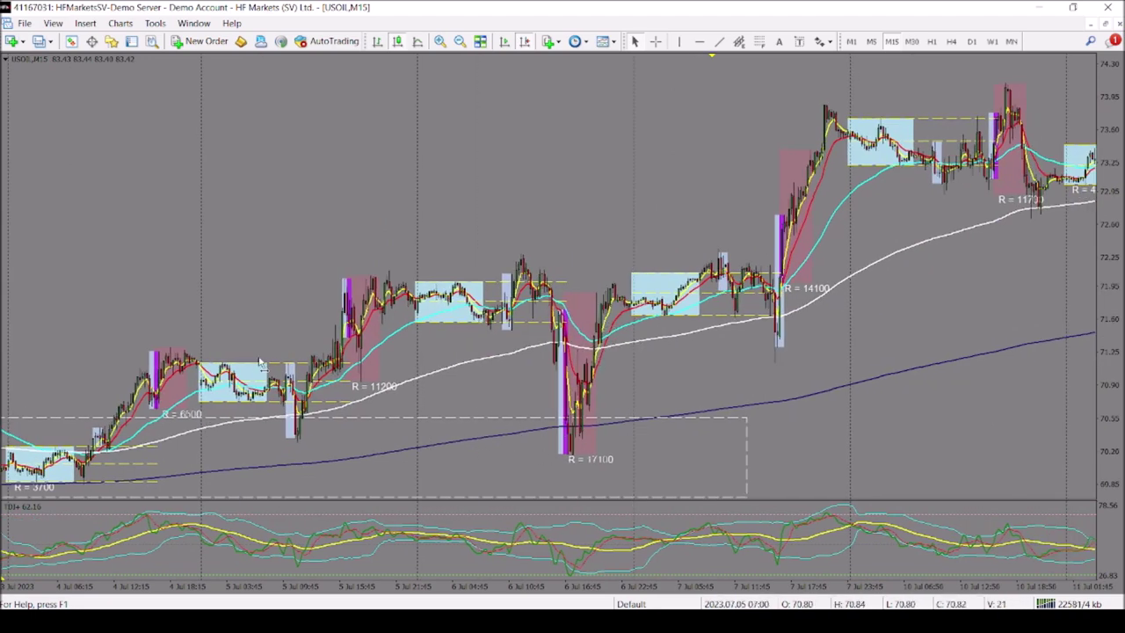
scroll(562, 443, up, 8)
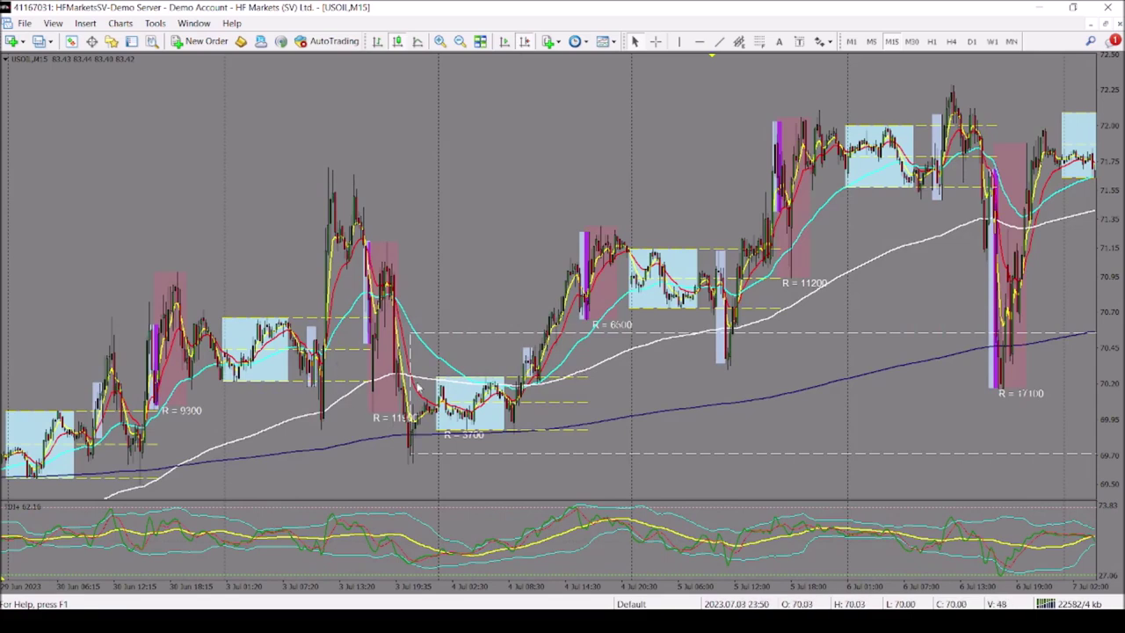
mouse_move(424, 401)
scroll(515, 243, down, 8)
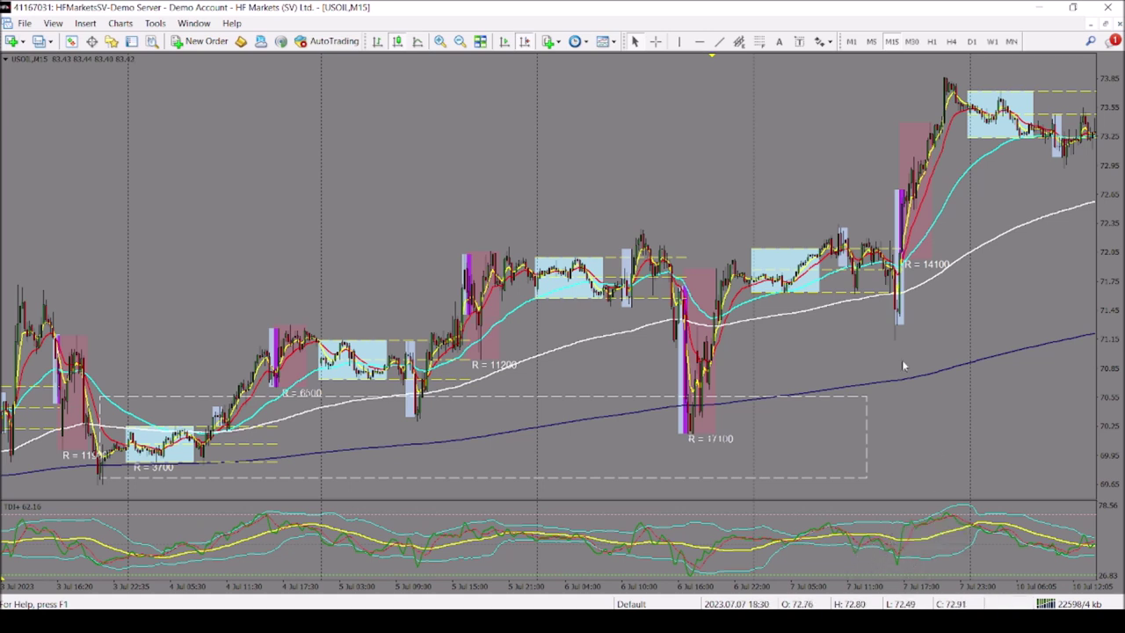
- Examine the M15 rise from 7 July 2023, the drop of 14 July and the lows inside the mid-July rectangle
drag(953, 257, 471, 193)
scroll(471, 193, down, 5)
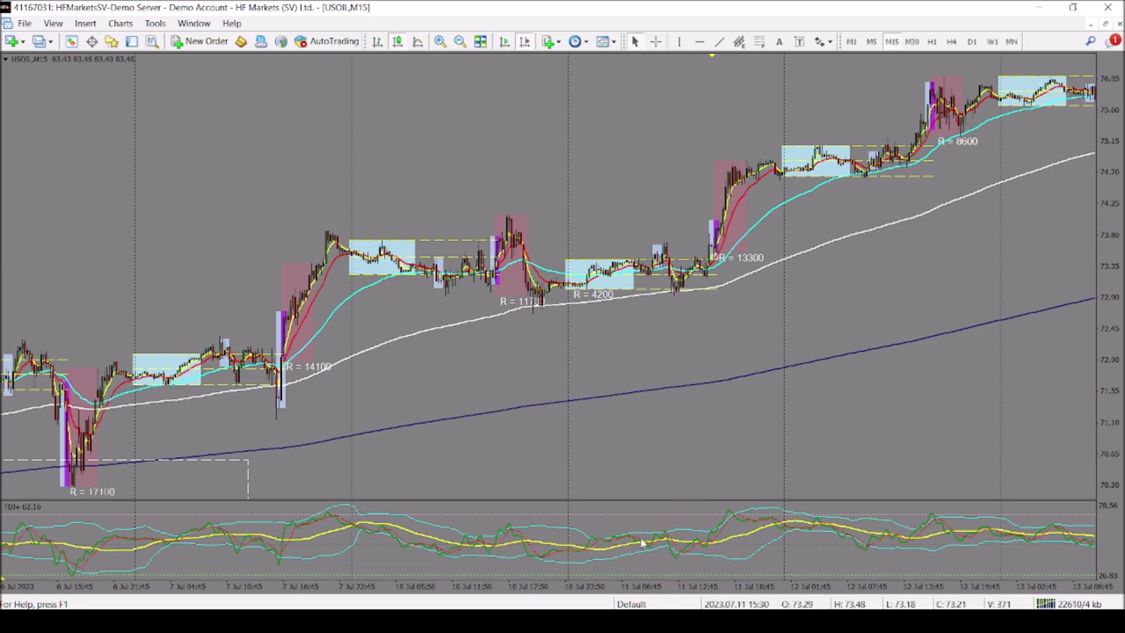
drag(809, 530, 266, 327)
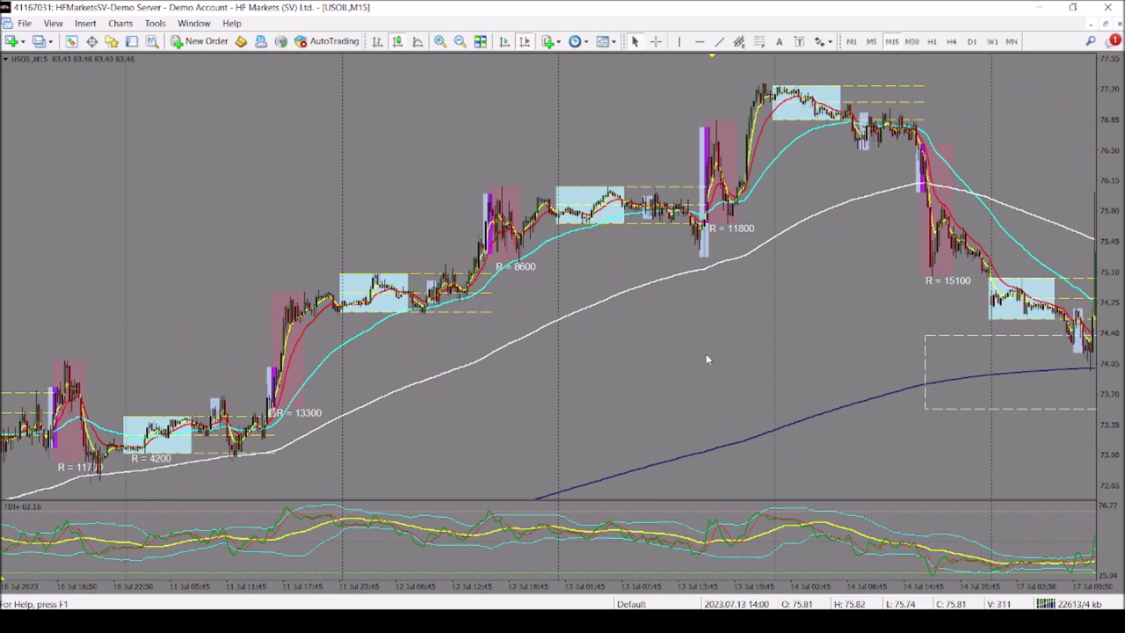
drag(606, 334, 323, 292)
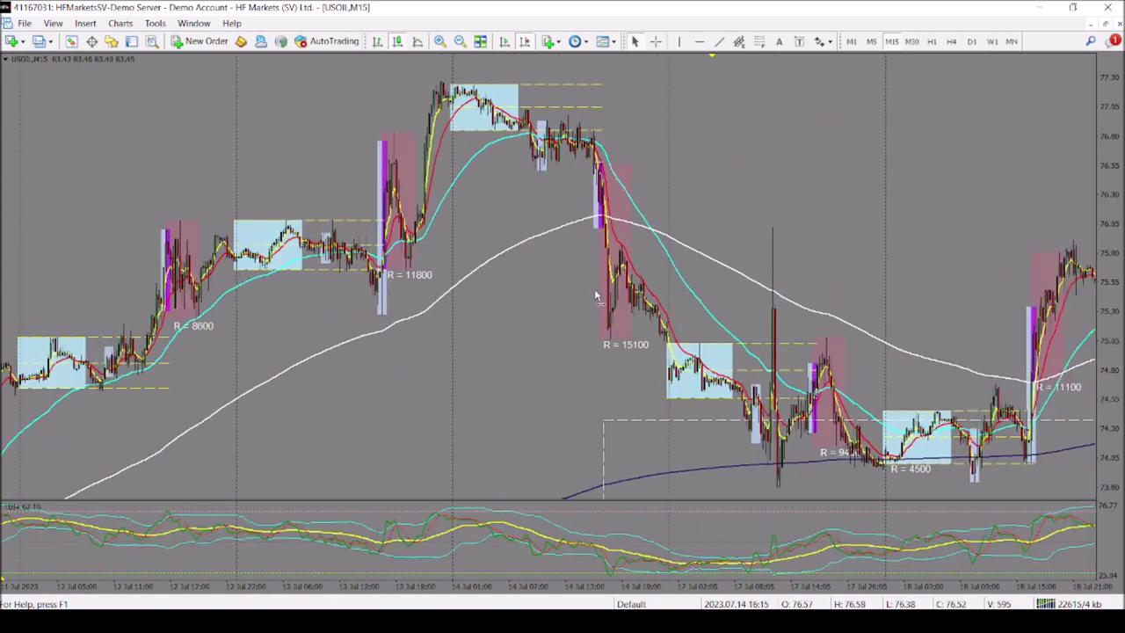
drag(600, 299, 290, 225)
drag(615, 396, 480, 393)
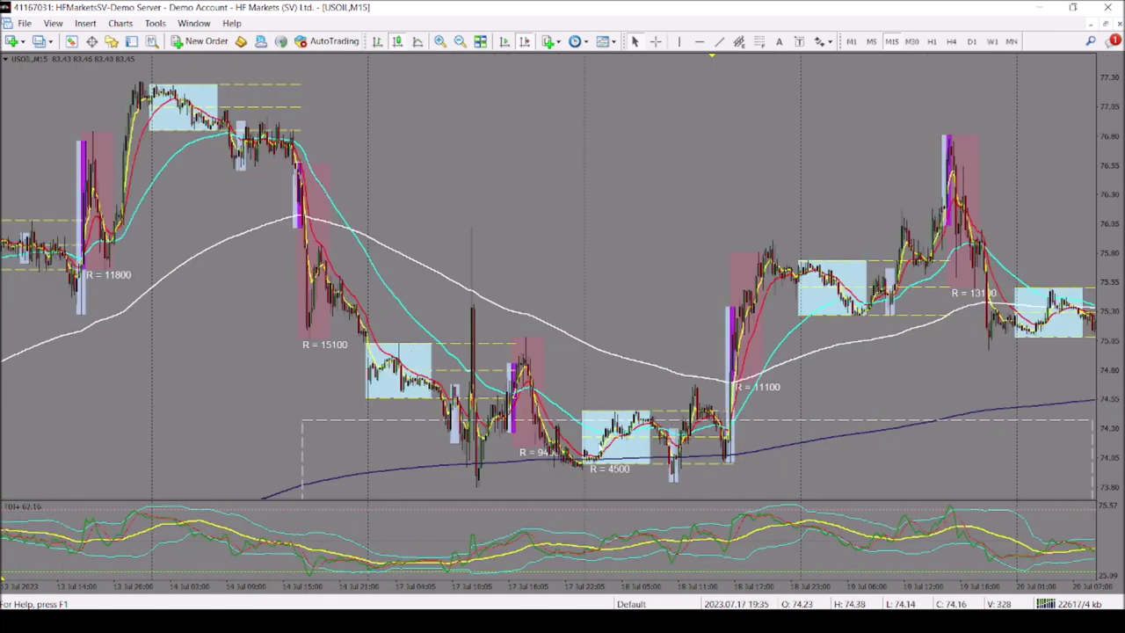
drag(698, 346, 284, 284)
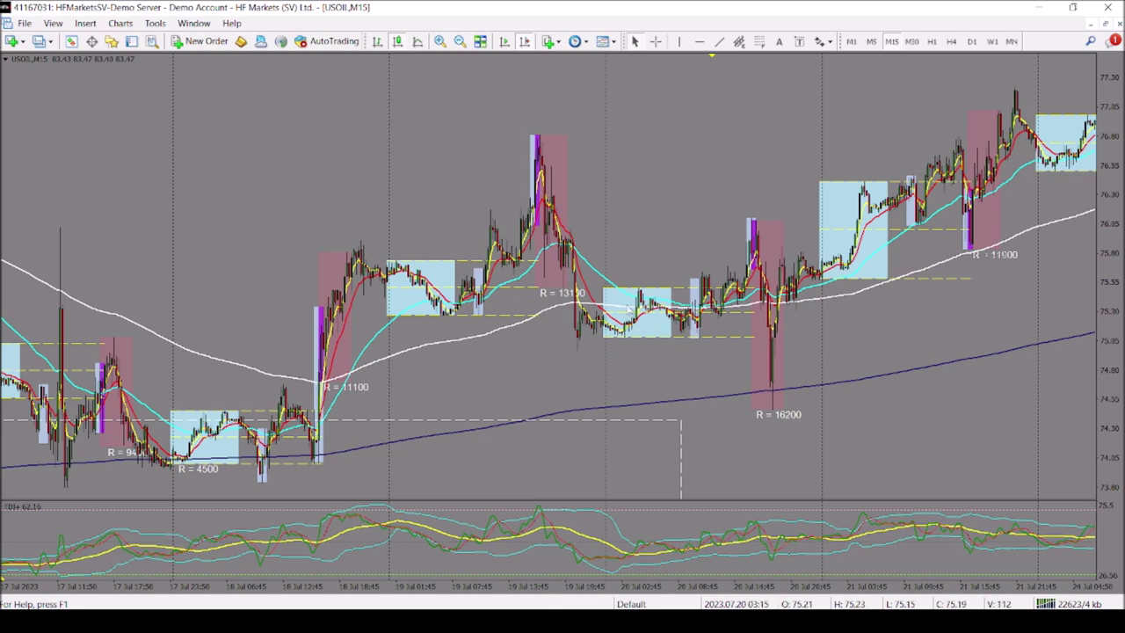
- Examine how the M15 price moves along the moving averages from 20 July to 2 August 2023
drag(761, 322, 516, 373)
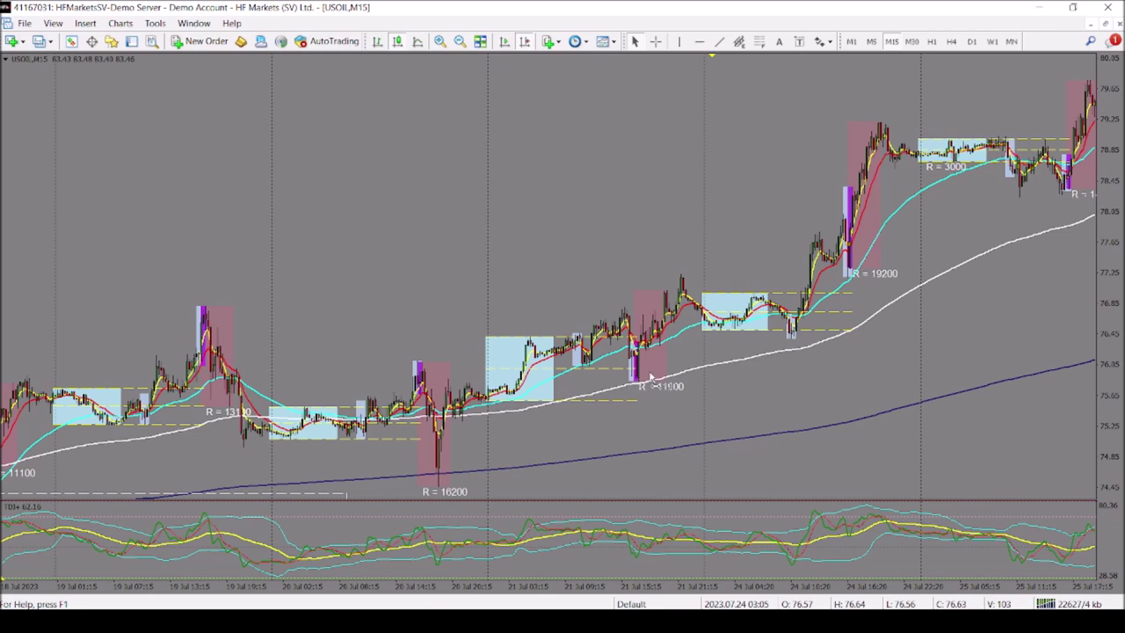
scroll(580, 299, down, 5)
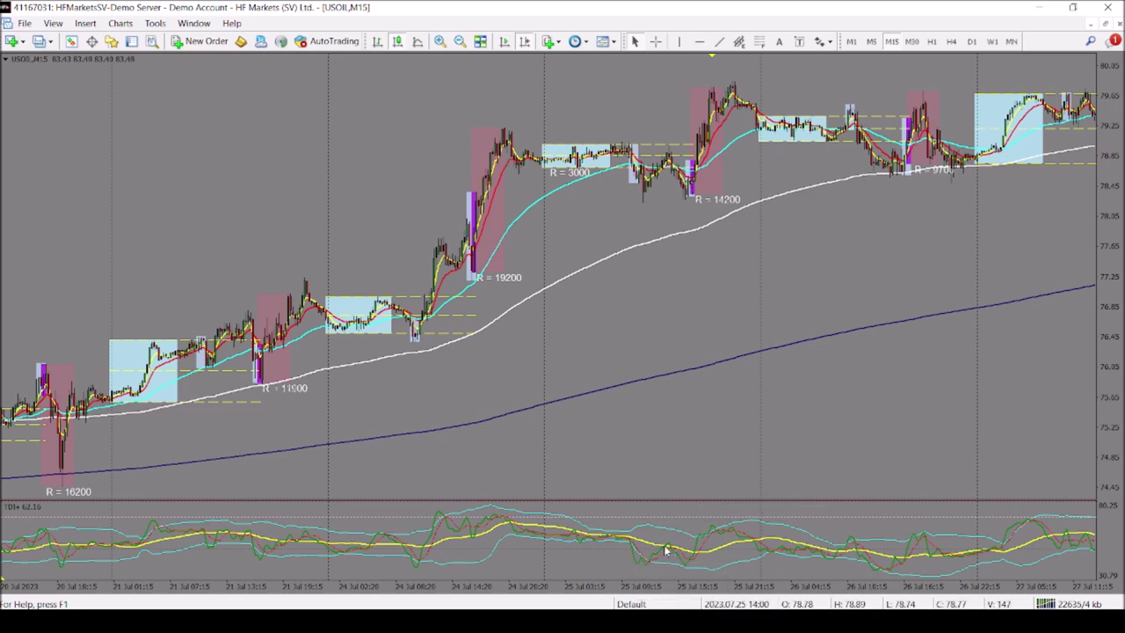
drag(859, 299, 611, 296)
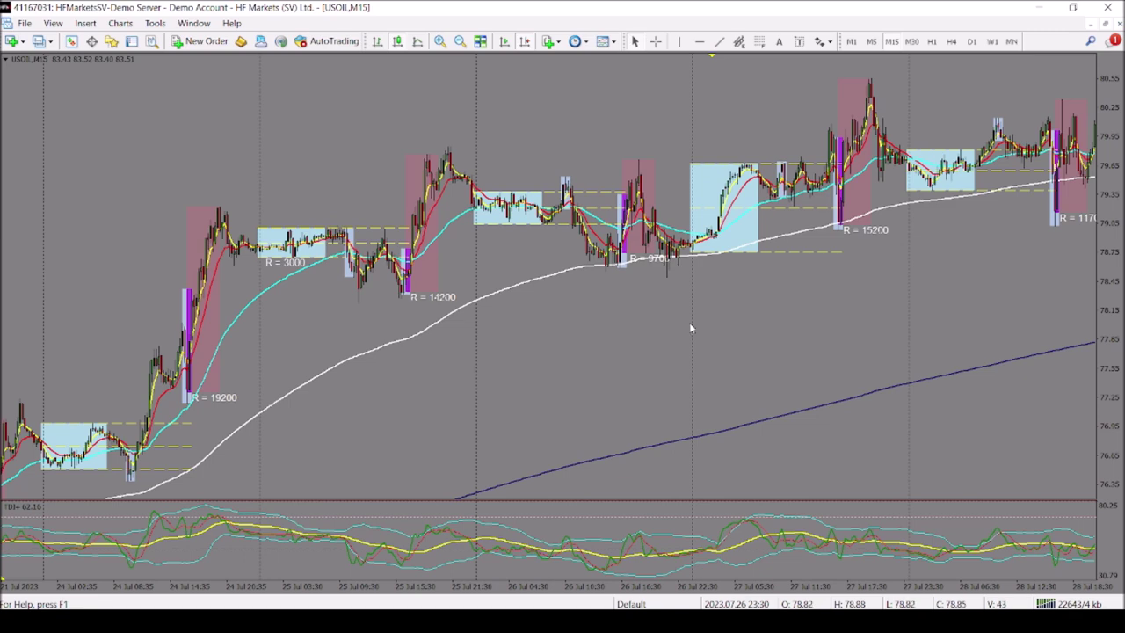
drag(662, 327, 400, 308)
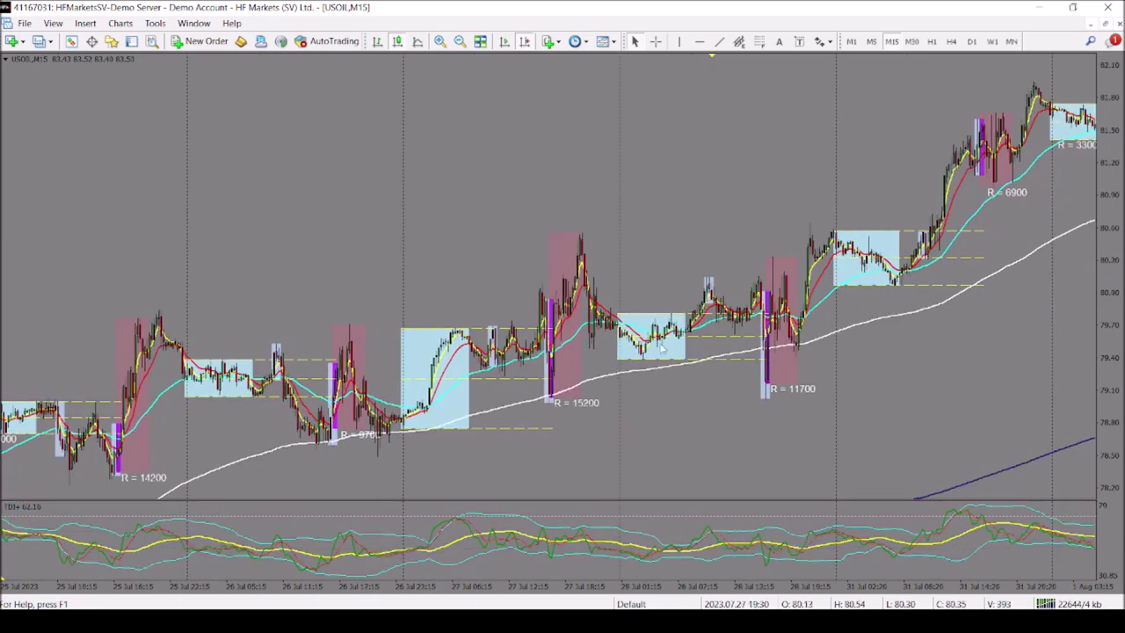
scroll(663, 350, down, 3)
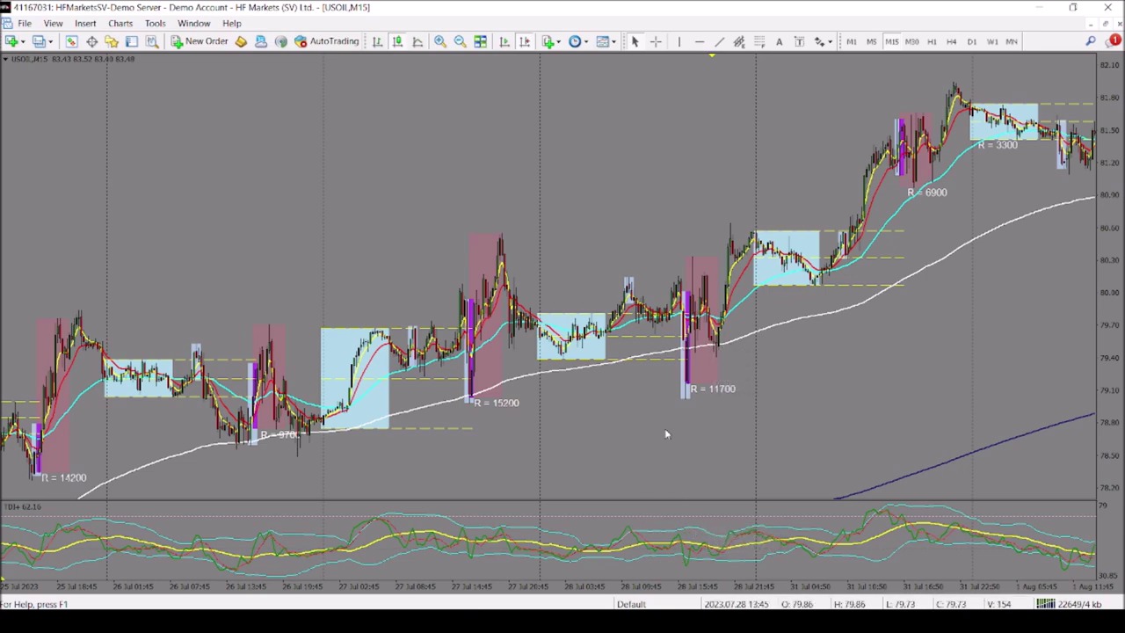
drag(826, 210, 559, 173)
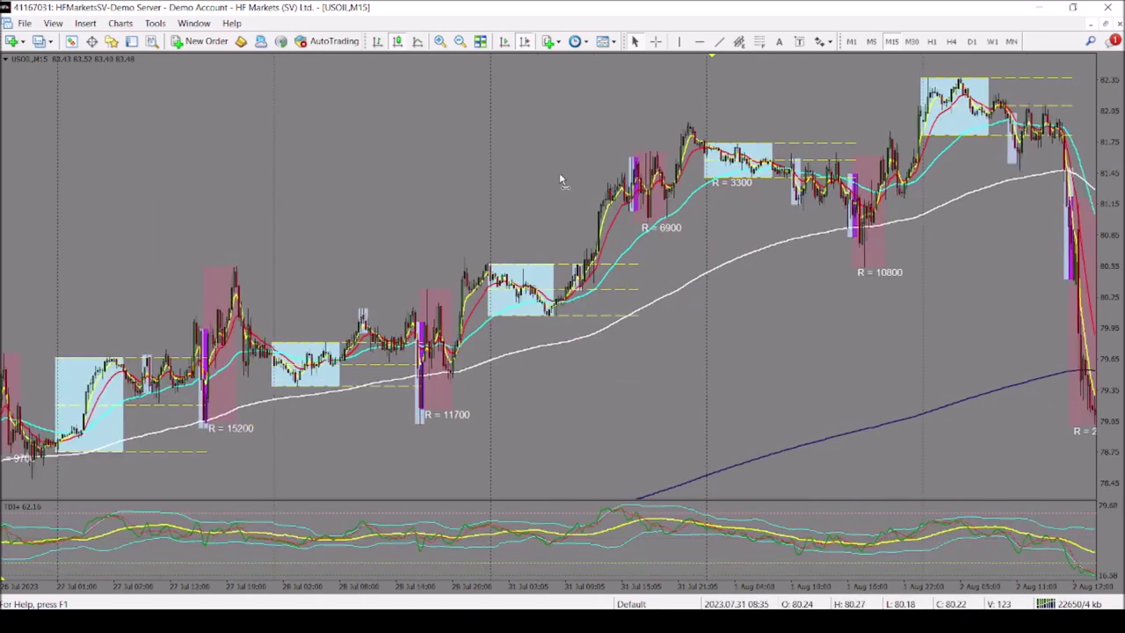